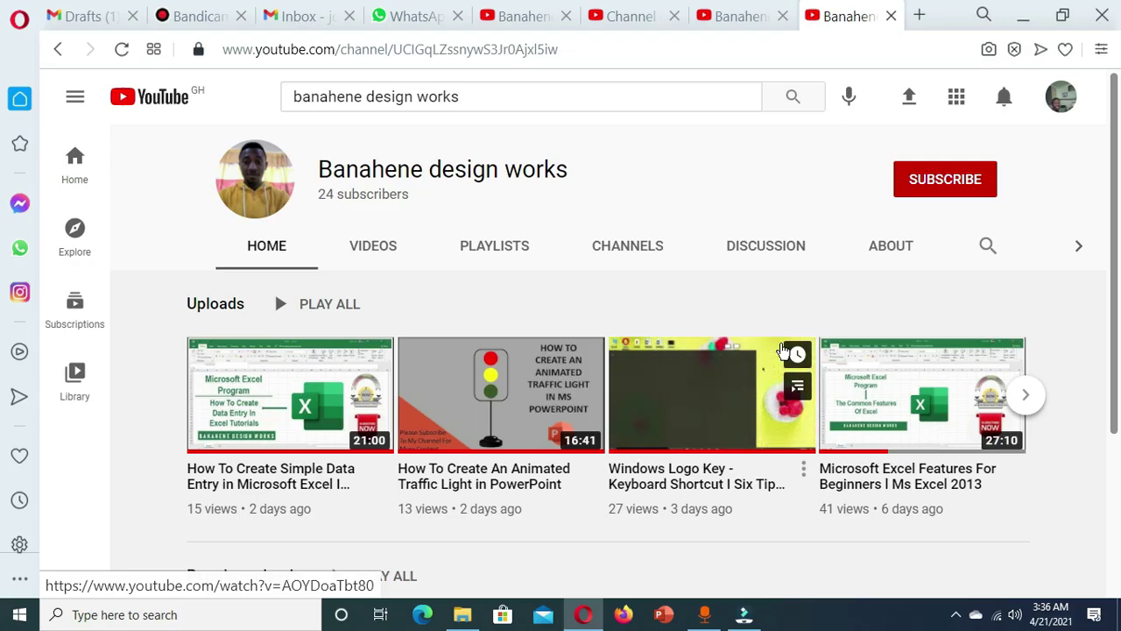
- Subscribe to the Banahene design works YouTube channel and set its notifications to All
left_click(941, 180)
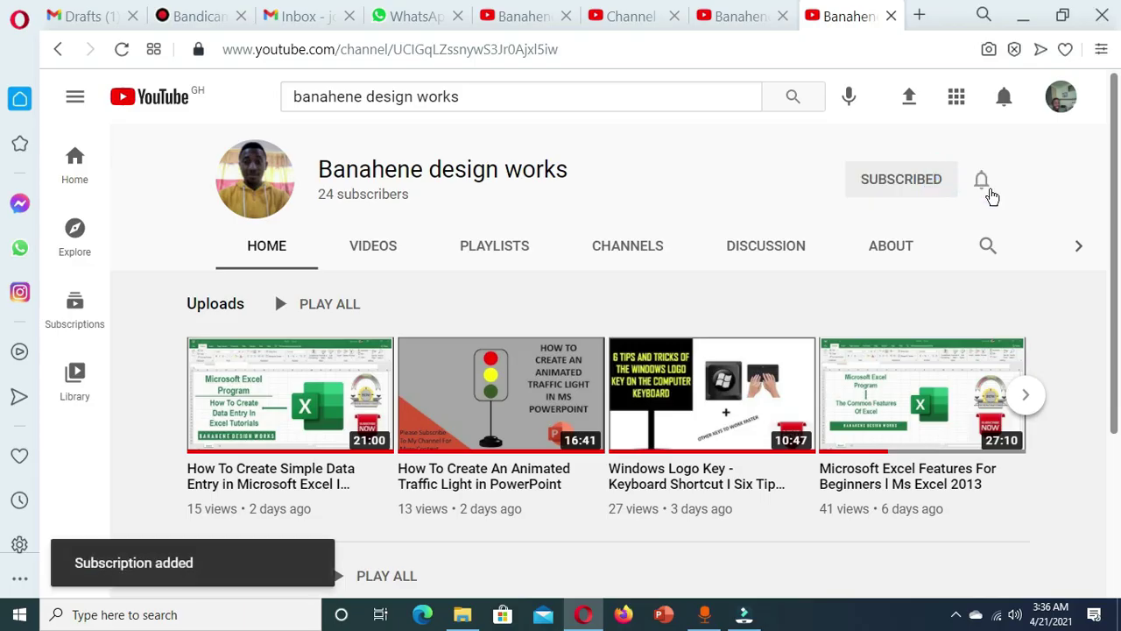
left_click(981, 182)
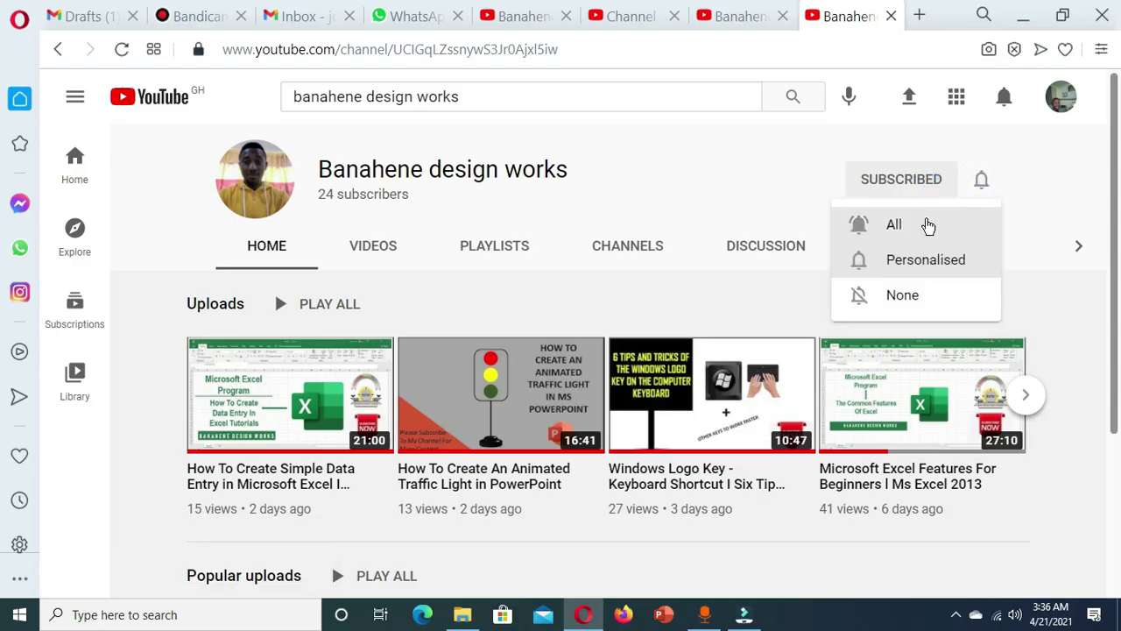
left_click(925, 227)
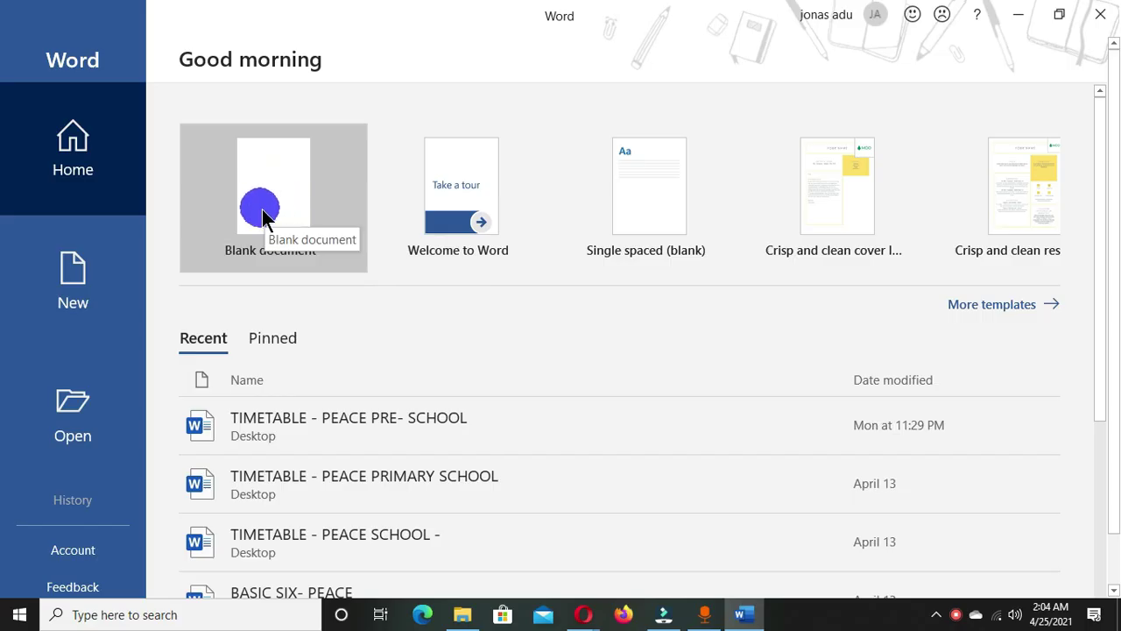
- Create a blank document in Word and toggle the Clipboard pane closed and back open
left_click(271, 178)
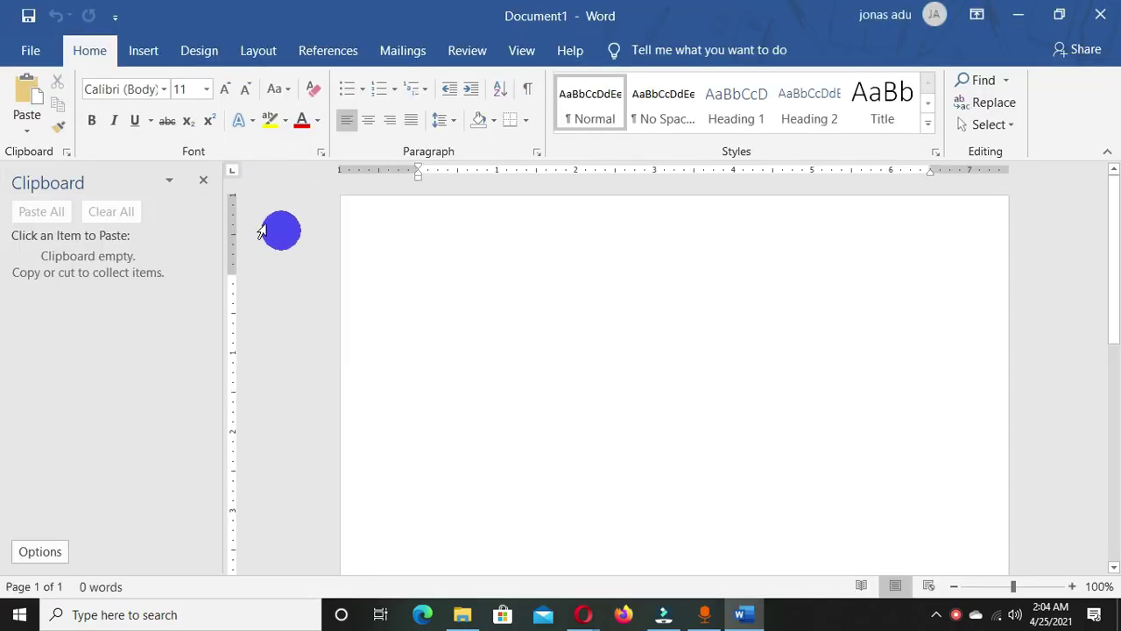
left_click(204, 181)
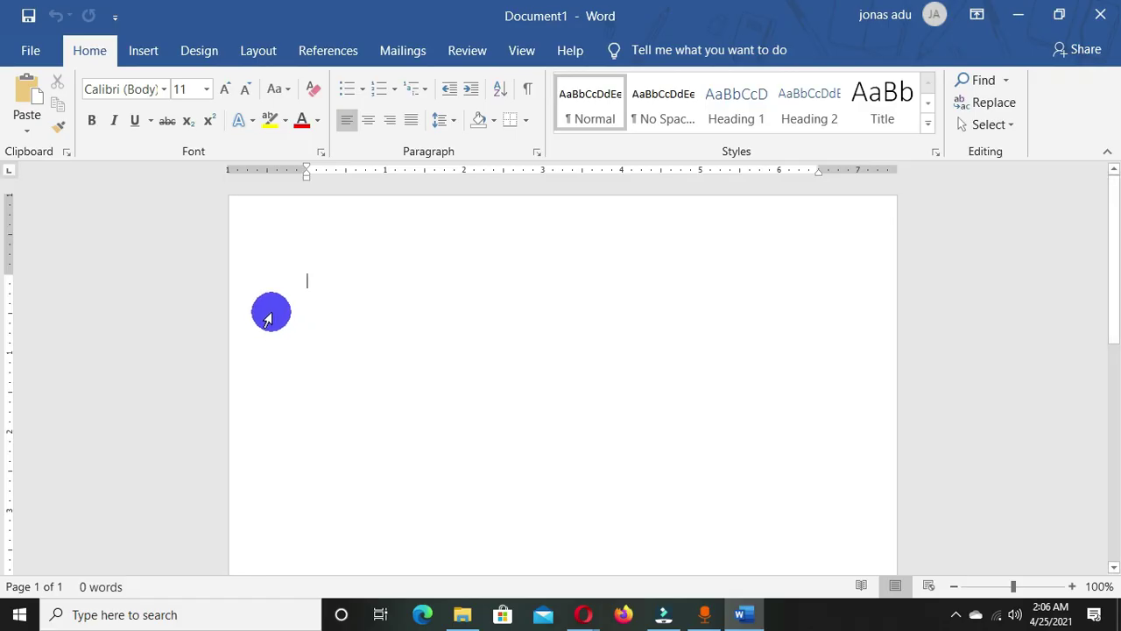
left_click(66, 153)
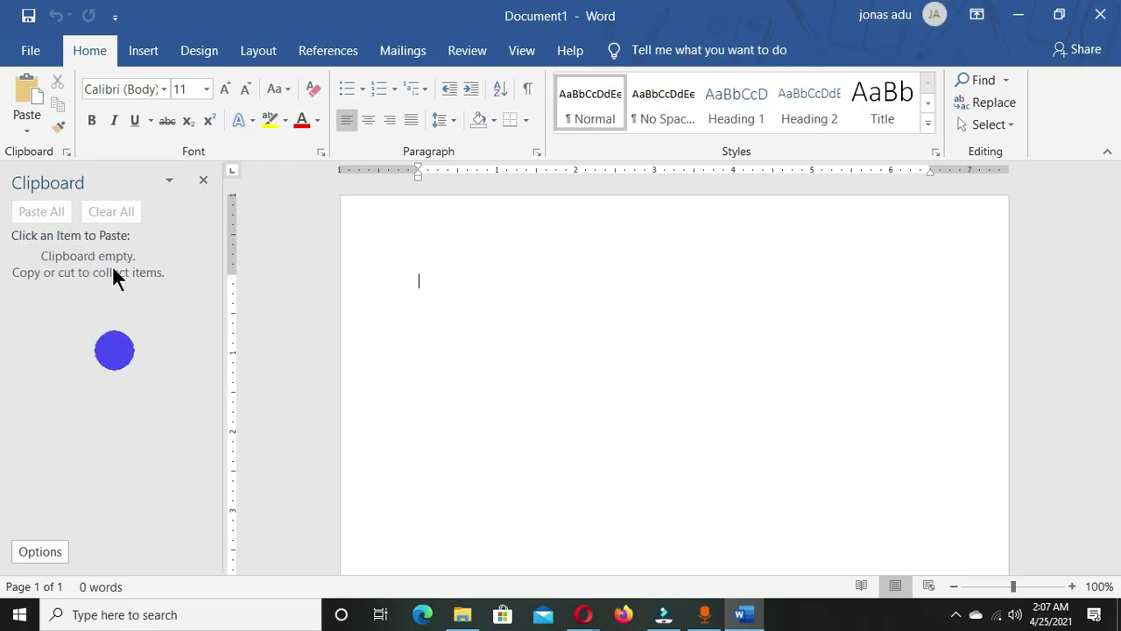
left_click(38, 99)
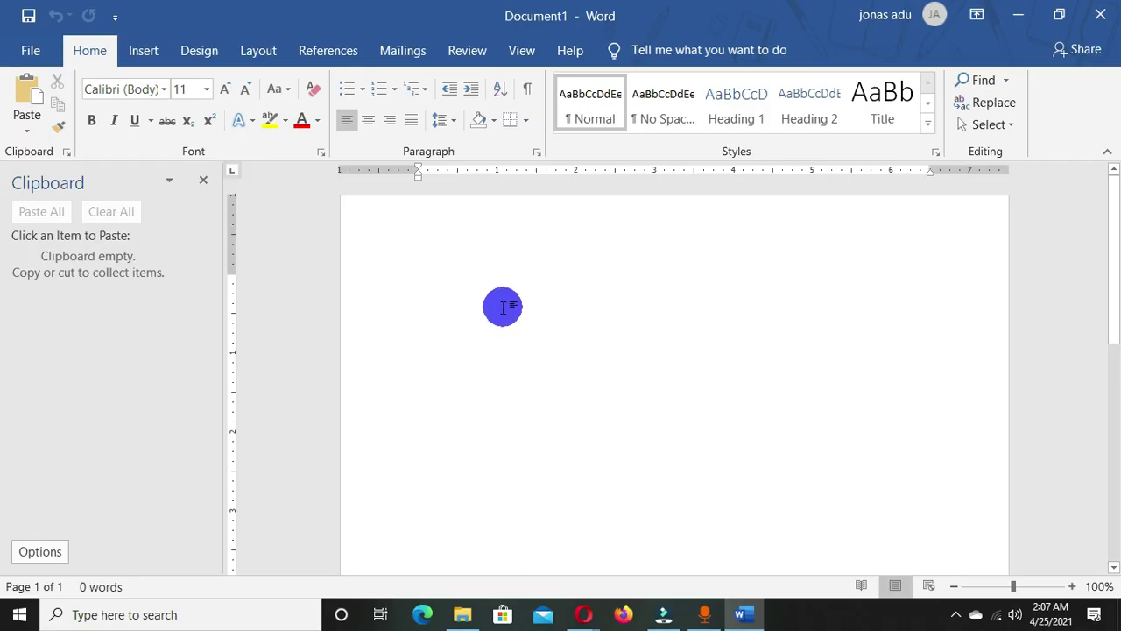
- Fill the blank document with sample paragraphs by entering the =RAND() function
type("=RAND")
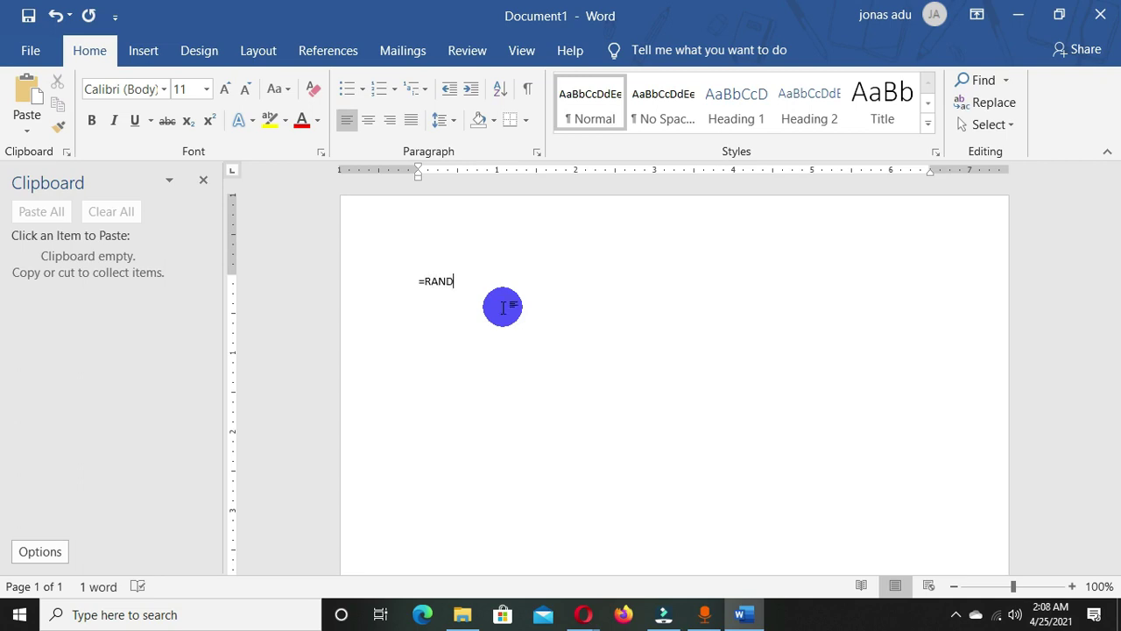
type("()")
key("Return")
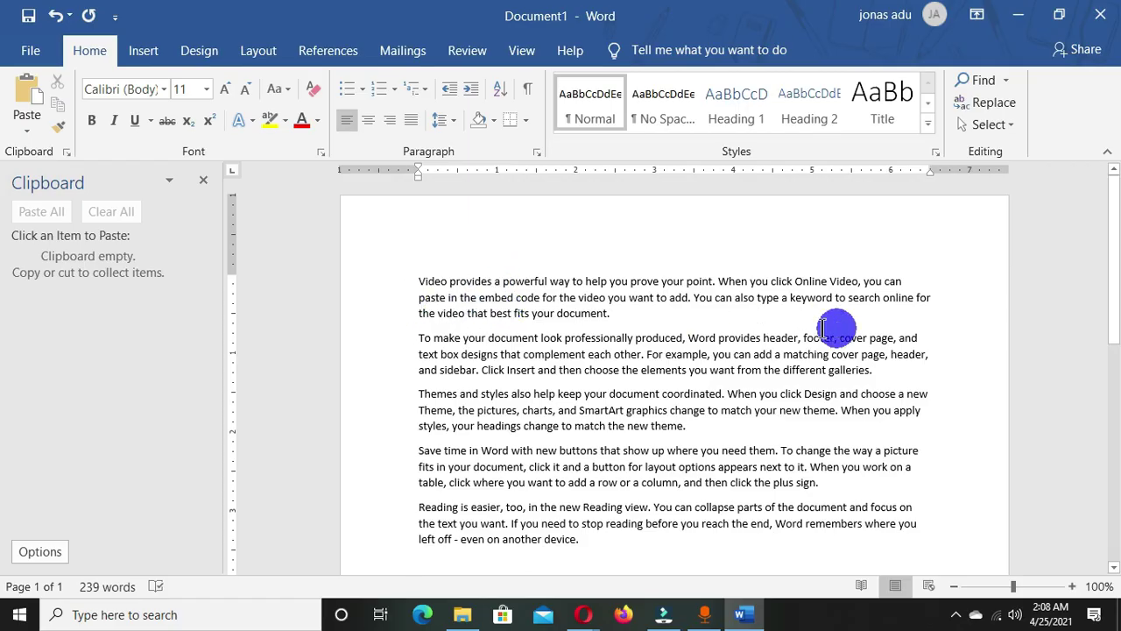
- Draw a small rectangle shape in the blank space below the last sample paragraph
scroll(760, 319, "down", 1)
scroll(760, 318, "down", 1)
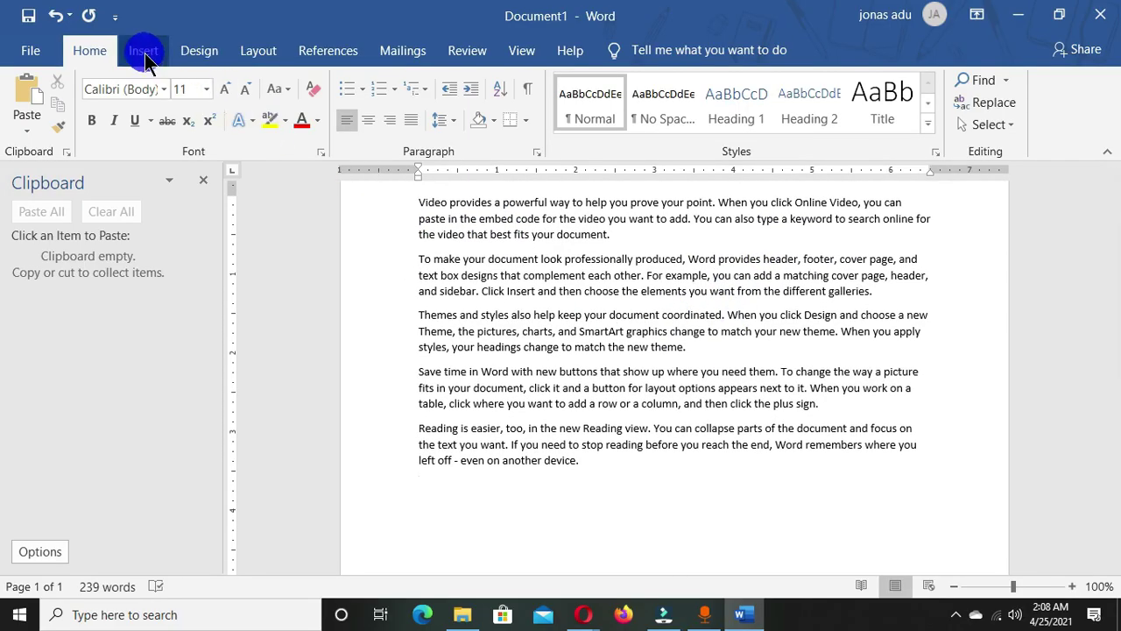
left_click(143, 54)
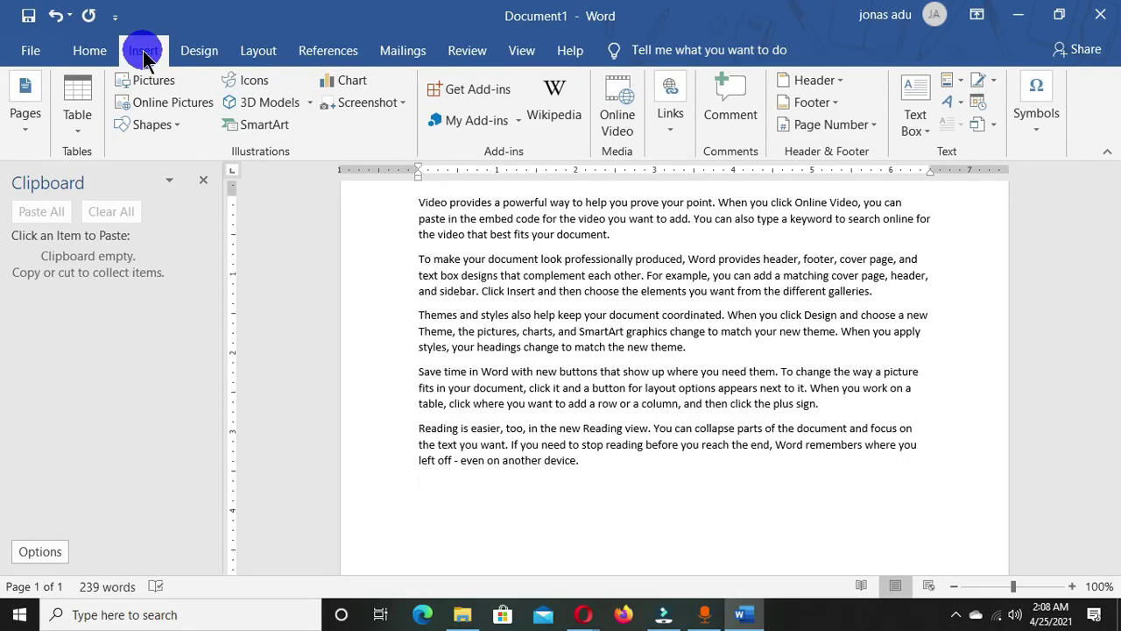
left_click(175, 124)
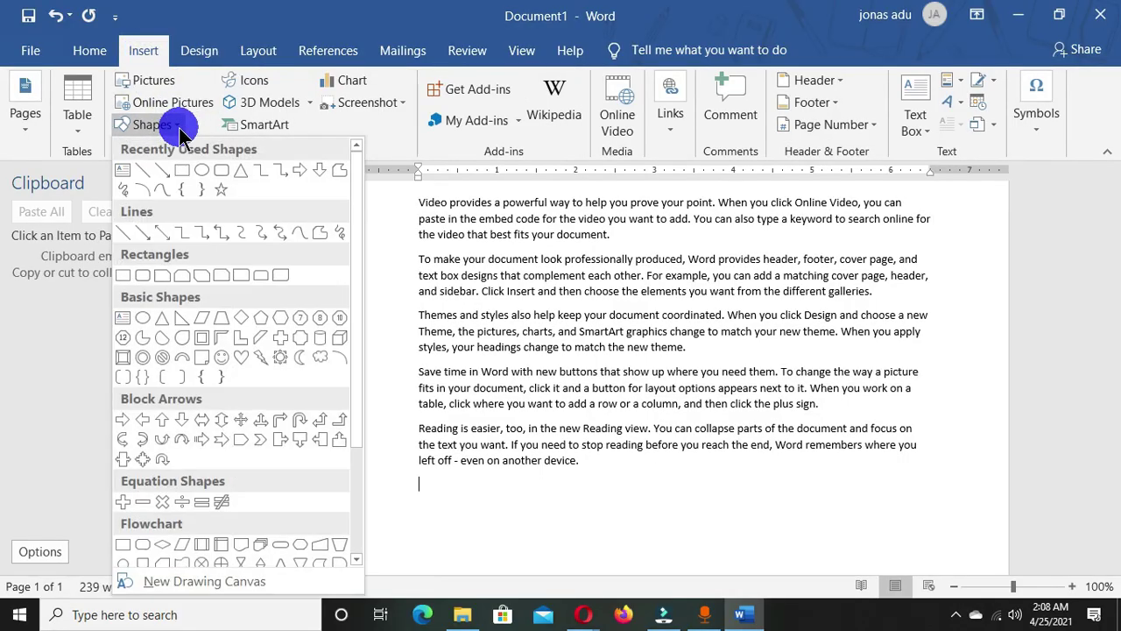
left_click(184, 182)
mouse_move(466, 492)
left_mouse_down()
mouse_move(538, 548)
mouse_move(576, 551)
mouse_move(568, 532)
left_mouse_up()
left_click(641, 376)
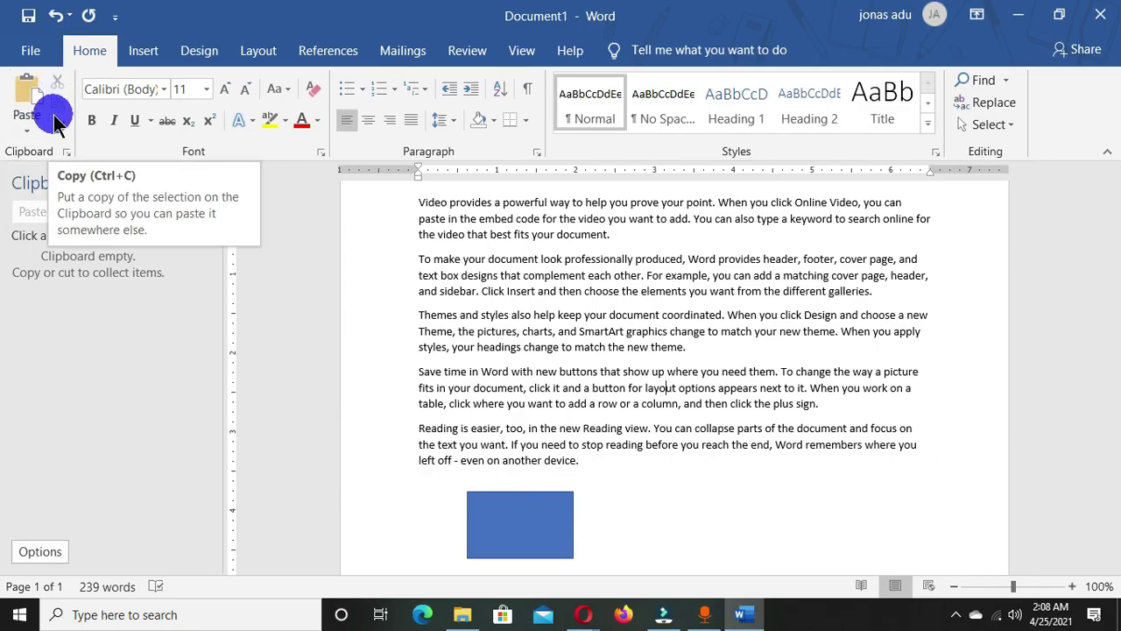
- Copy the opening words "Video provides a powerful" of the first paragraph to the clipboard
left_click_drag(419, 203, 545, 212)
key("ctrl+c")
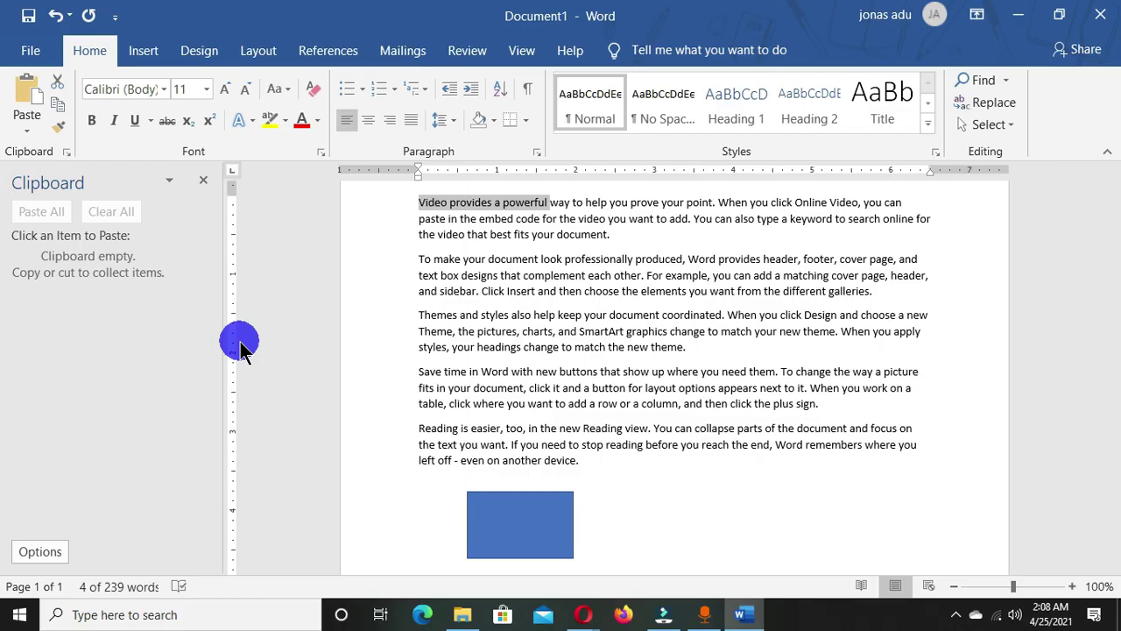
left_click(57, 105)
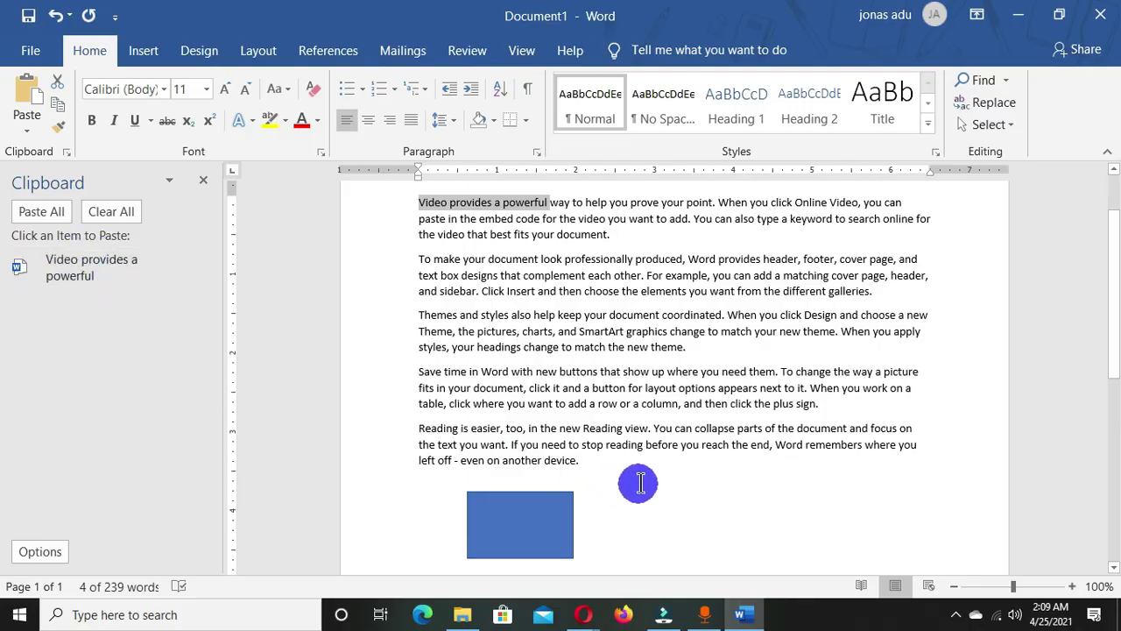
- Add a new line after the last paragraph and paste the collected "Video provides a powerful" item there
left_click(615, 463)
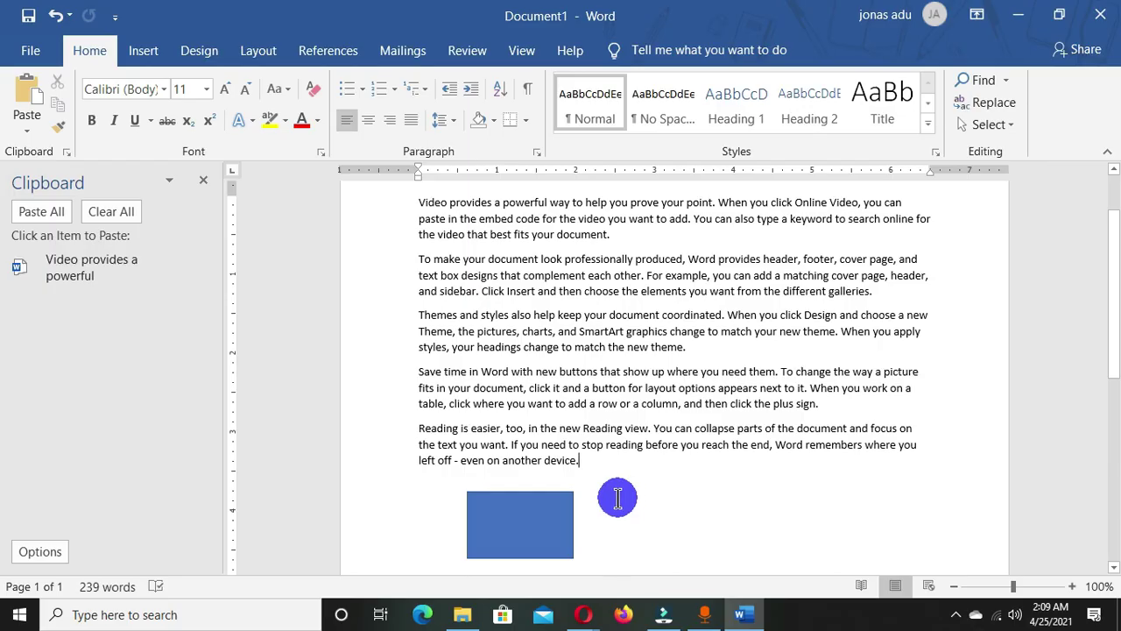
key("Return")
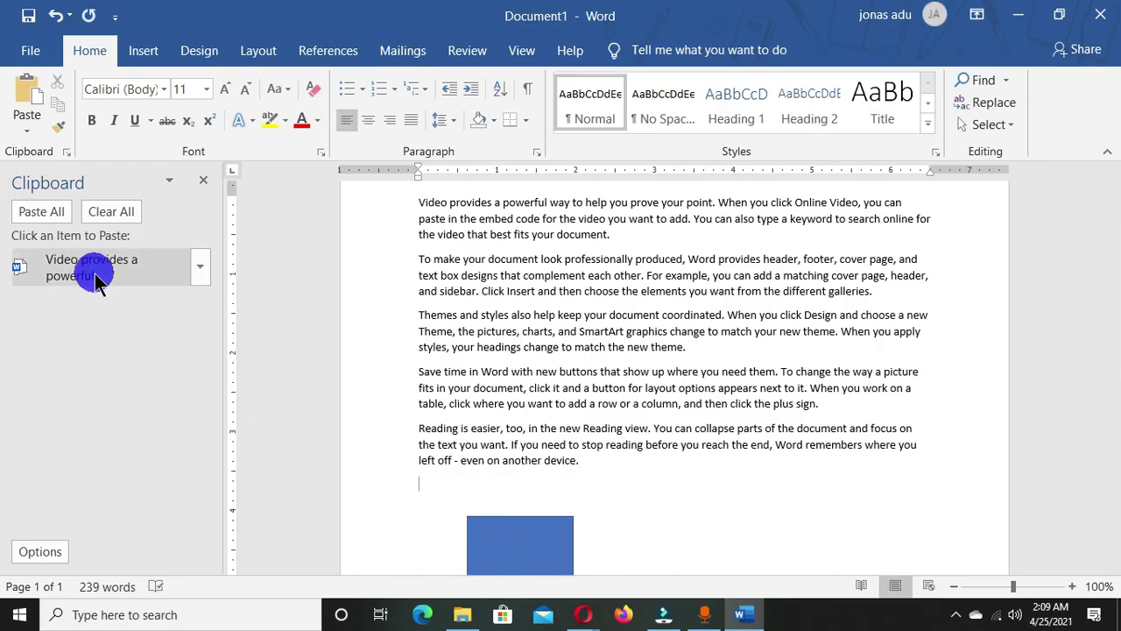
left_click(203, 267)
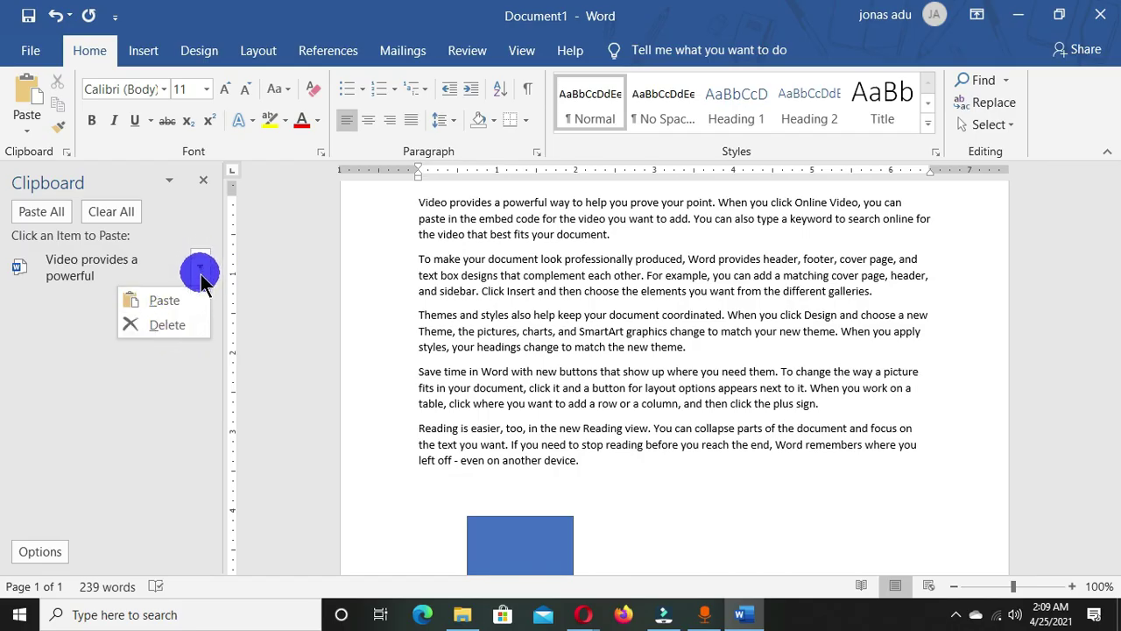
left_click(166, 301)
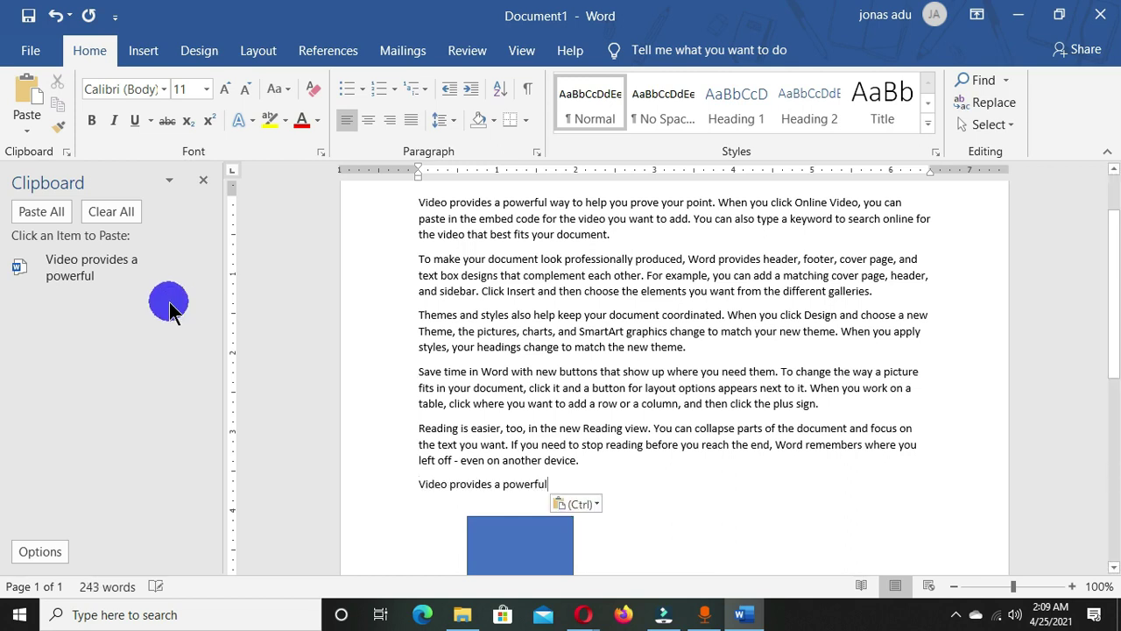
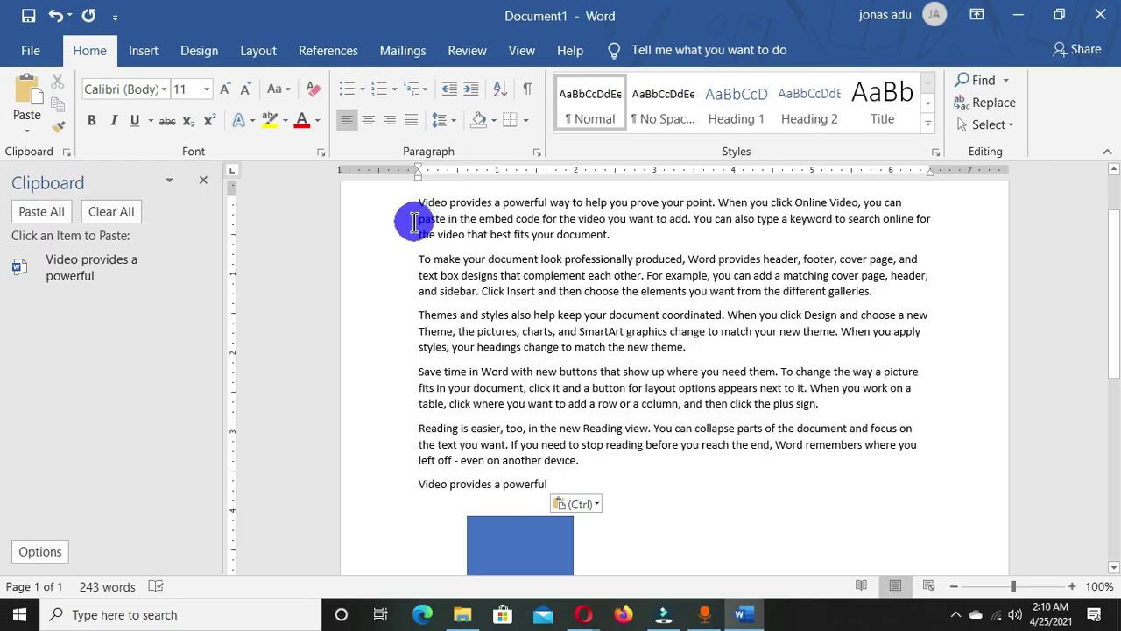
- Copy "paste in the embed code" from the second line of the first paragraph
left_click_drag(414, 222, 541, 221)
right_click(481, 226)
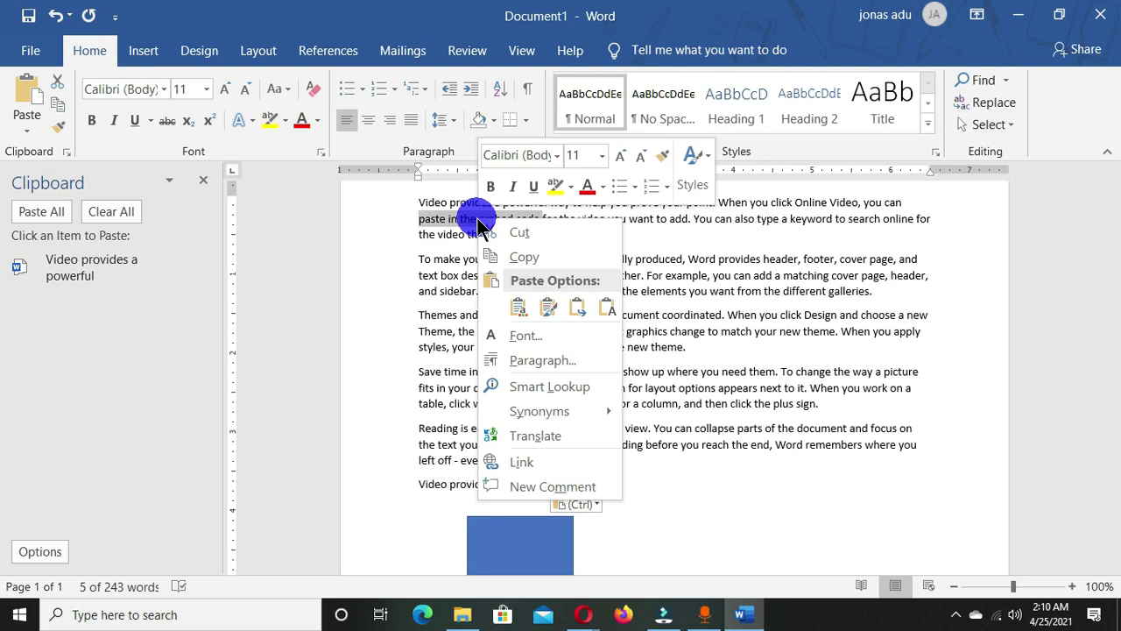
left_click(524, 259)
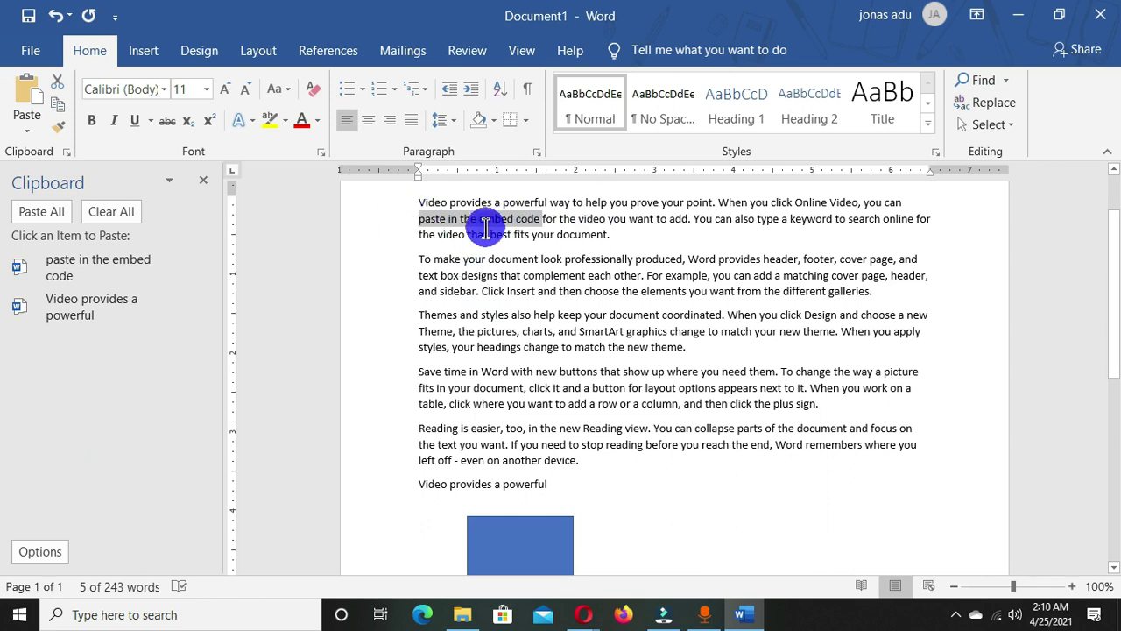
- Add a line below the pasted "Video provides a powerful" and paste the "paste in the embed code" clipboard item twice
mouse_move(87, 267)
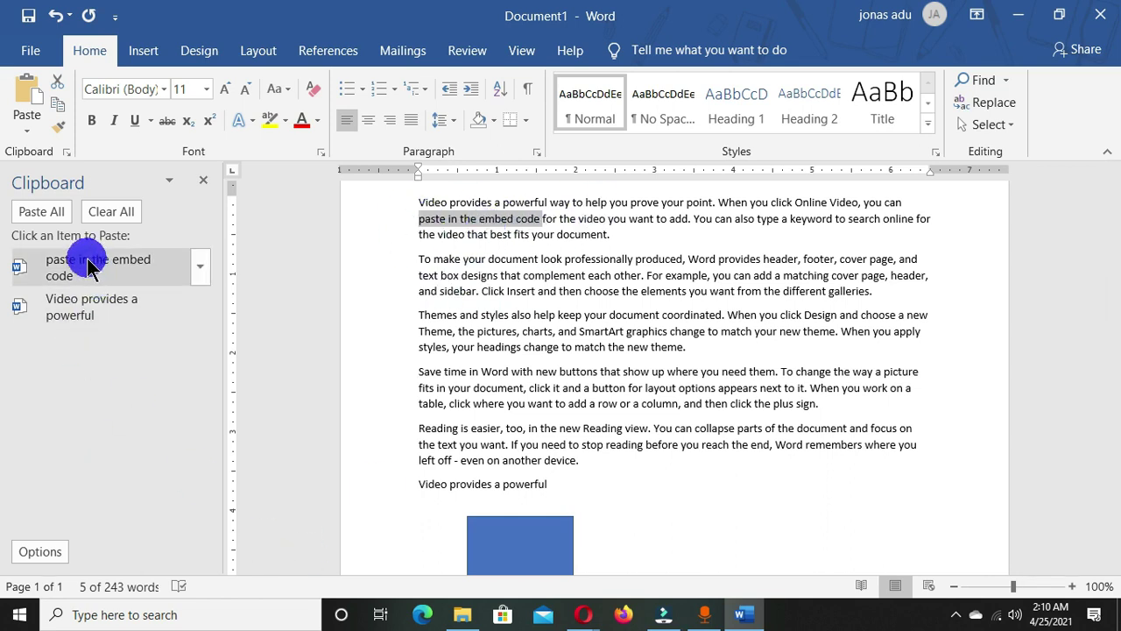
left_click(560, 484)
key("Return")
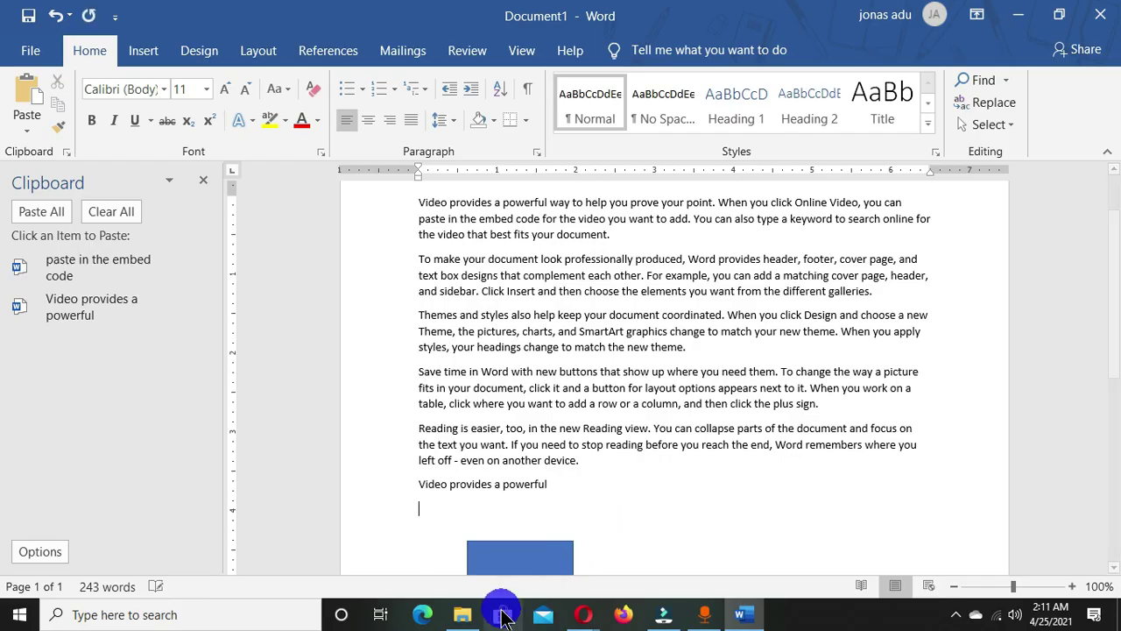
left_click(107, 271)
left_click(201, 268)
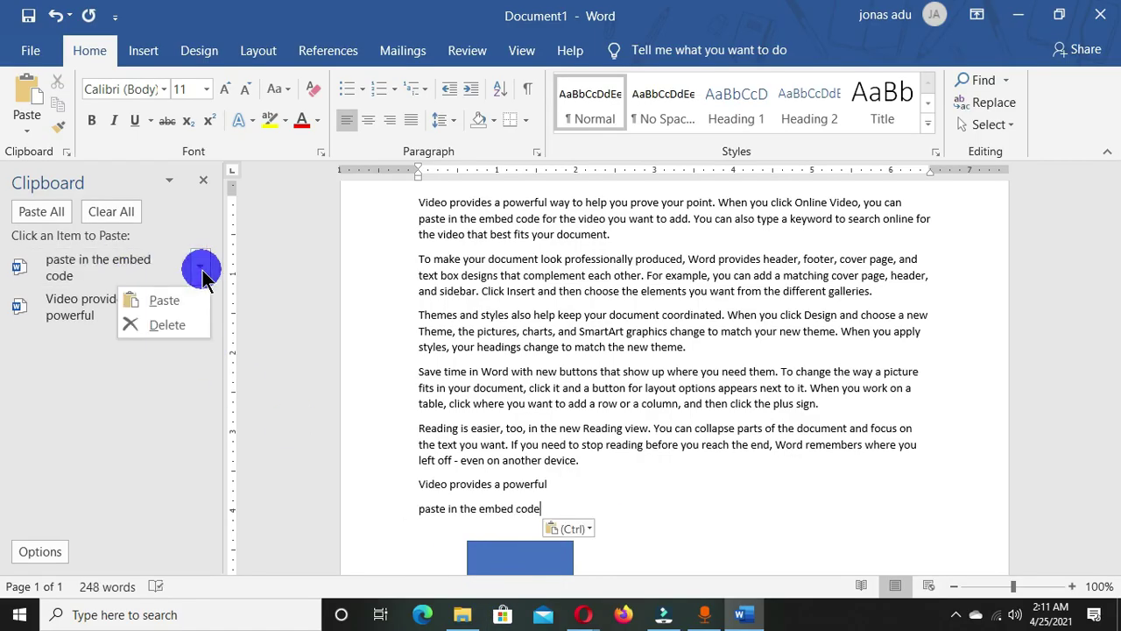
left_click(159, 300)
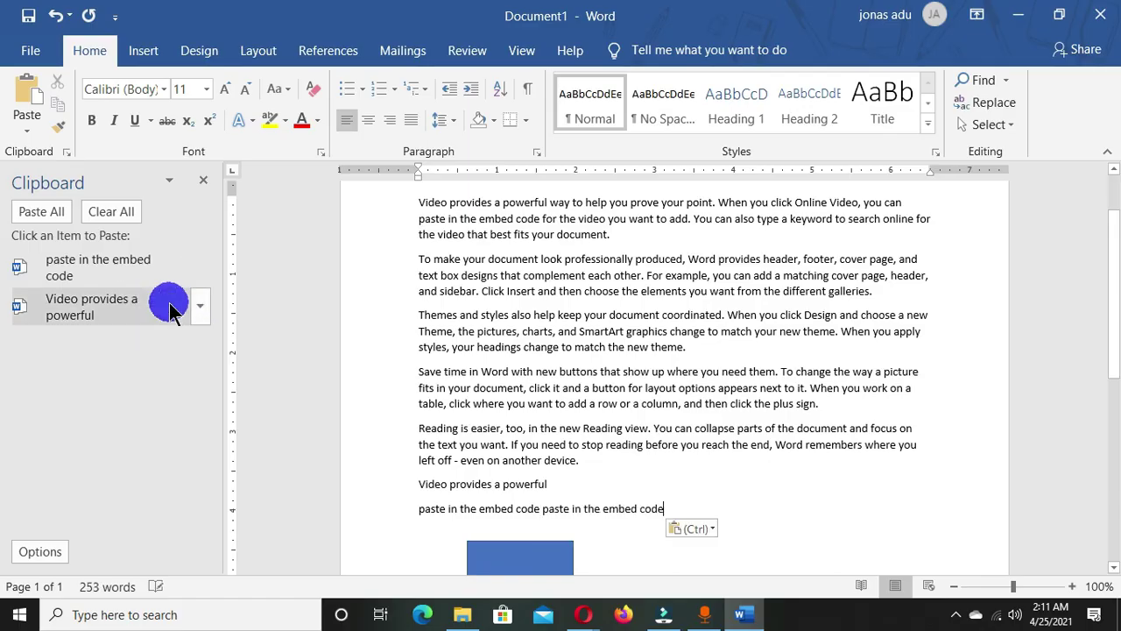
- Paste "paste in the embed code" five more times at the end of the same line
left_click(24, 99)
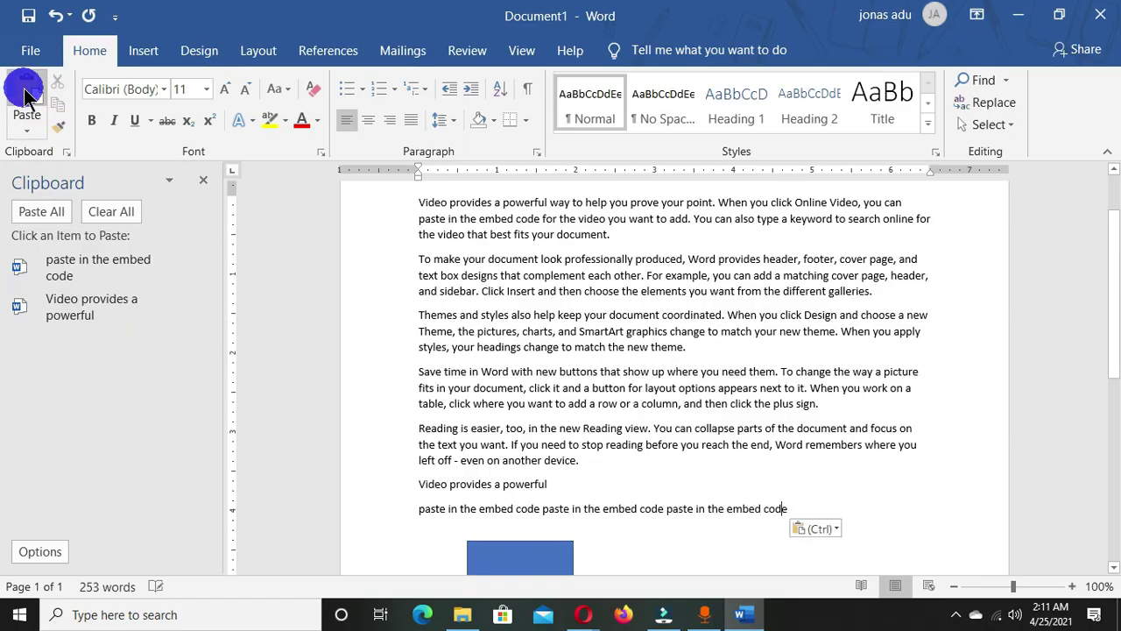
left_click(25, 97)
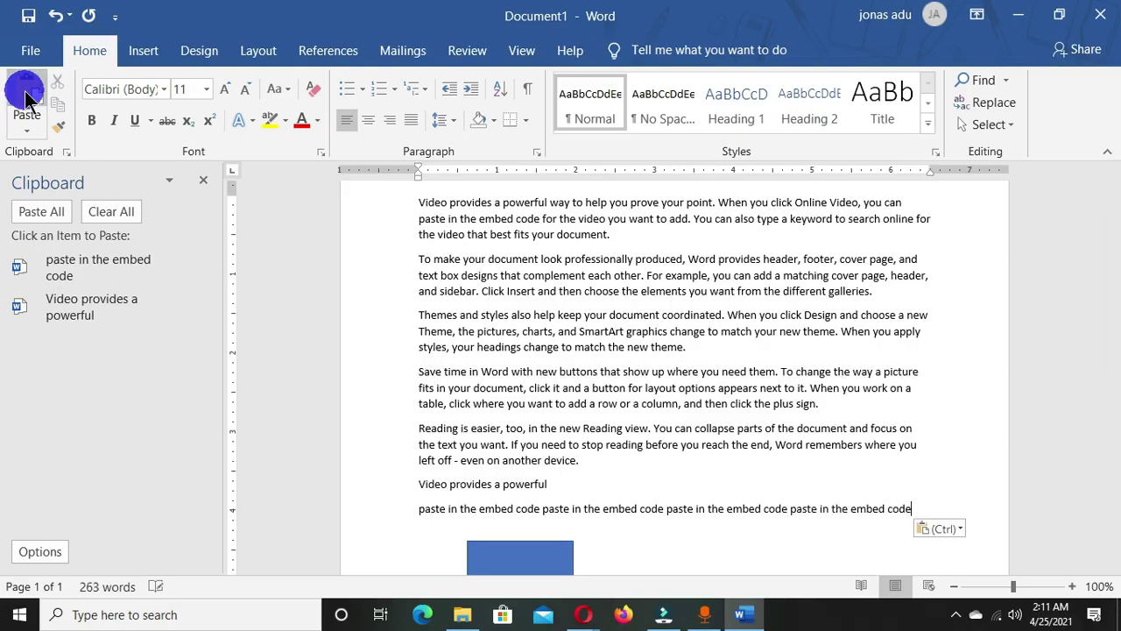
left_click(26, 96)
left_click(28, 100)
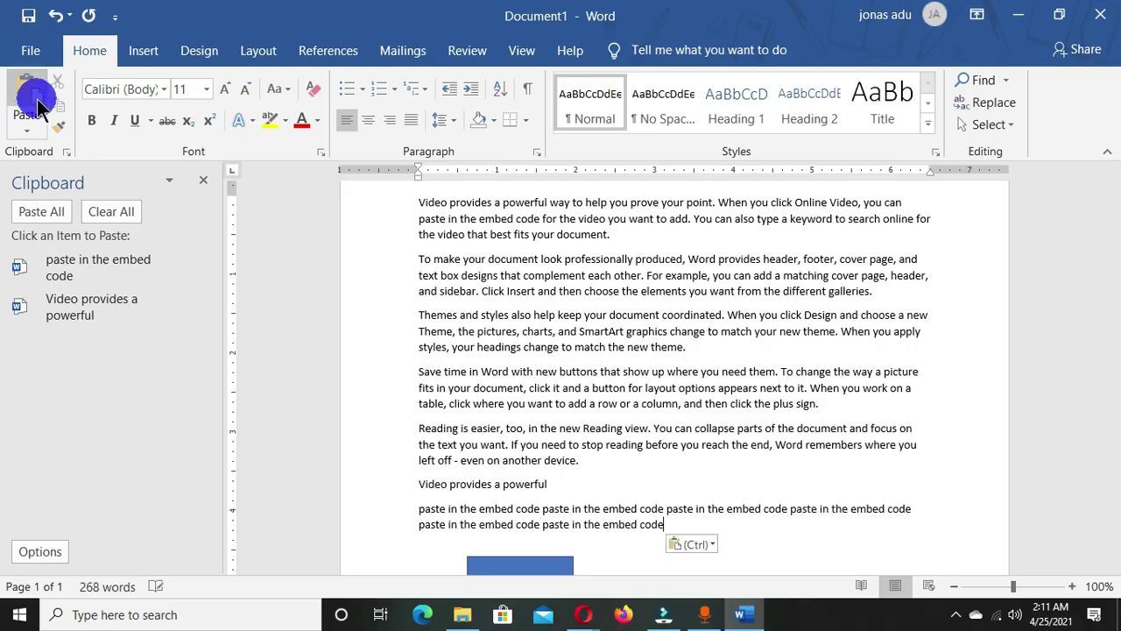
left_click(31, 103)
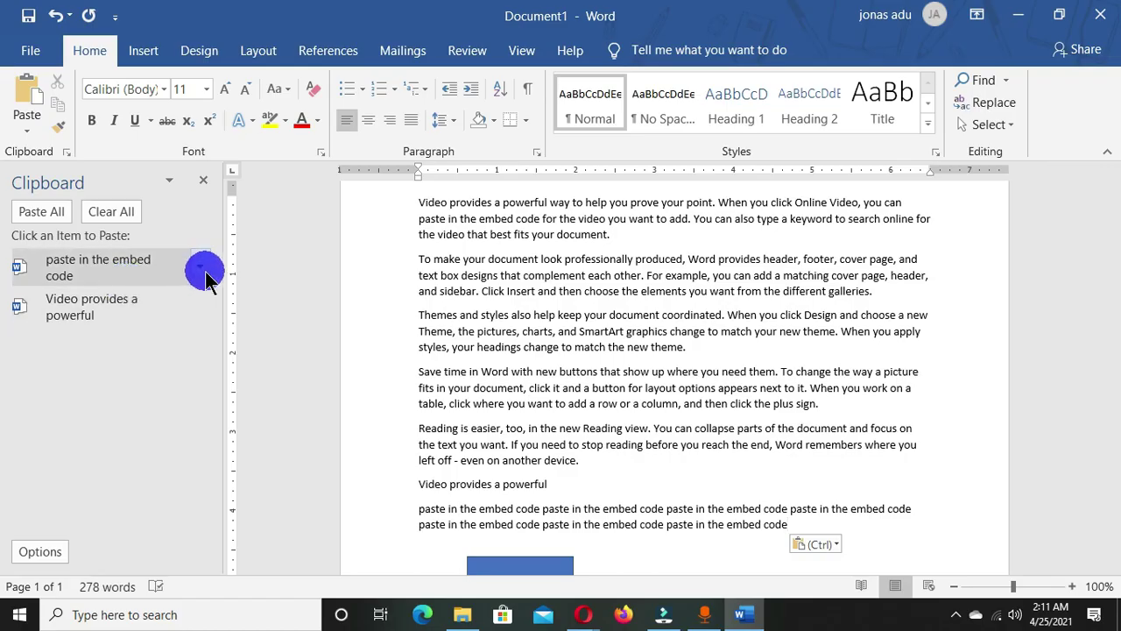
- Paste one more "paste in the embed code" from the text's context options after the last repetition
scroll(613, 447, "down", 2)
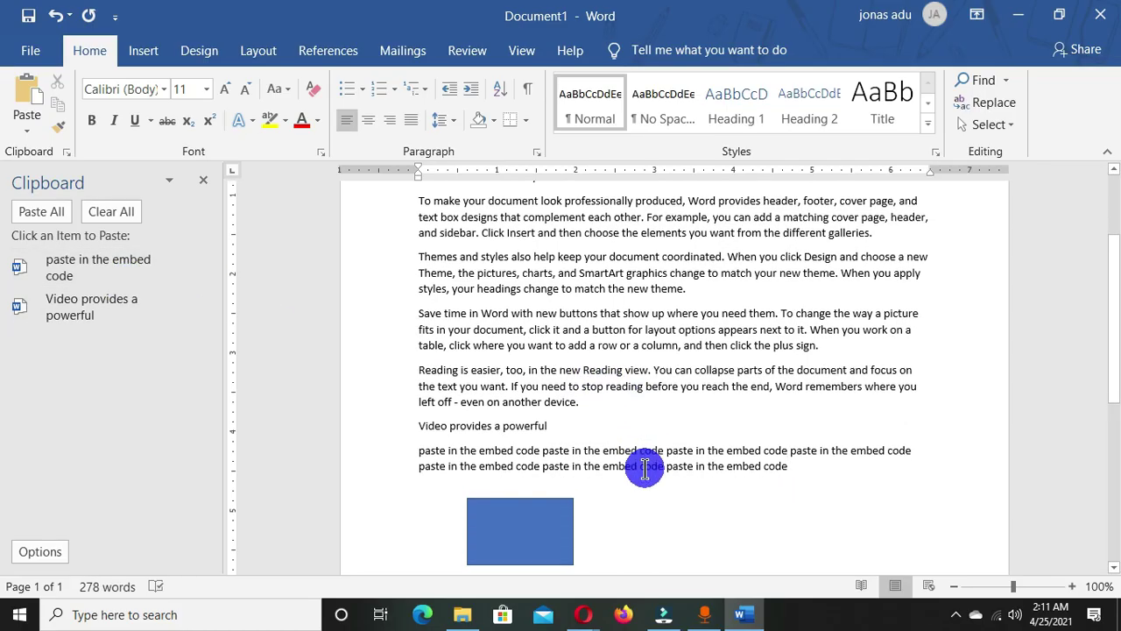
right_click(802, 451)
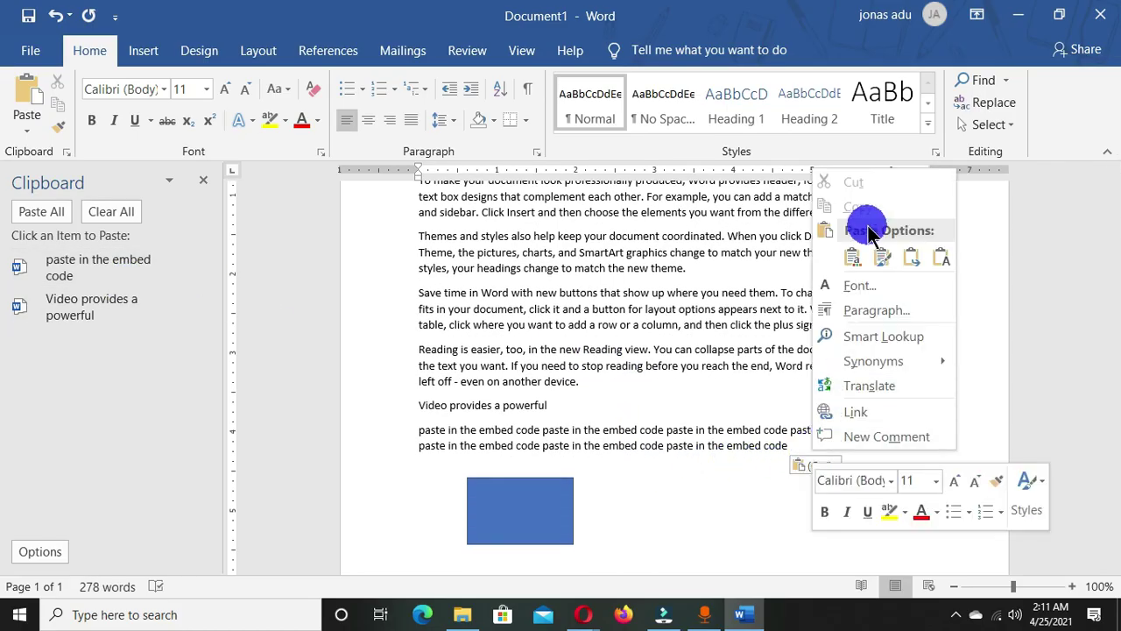
left_click(855, 254)
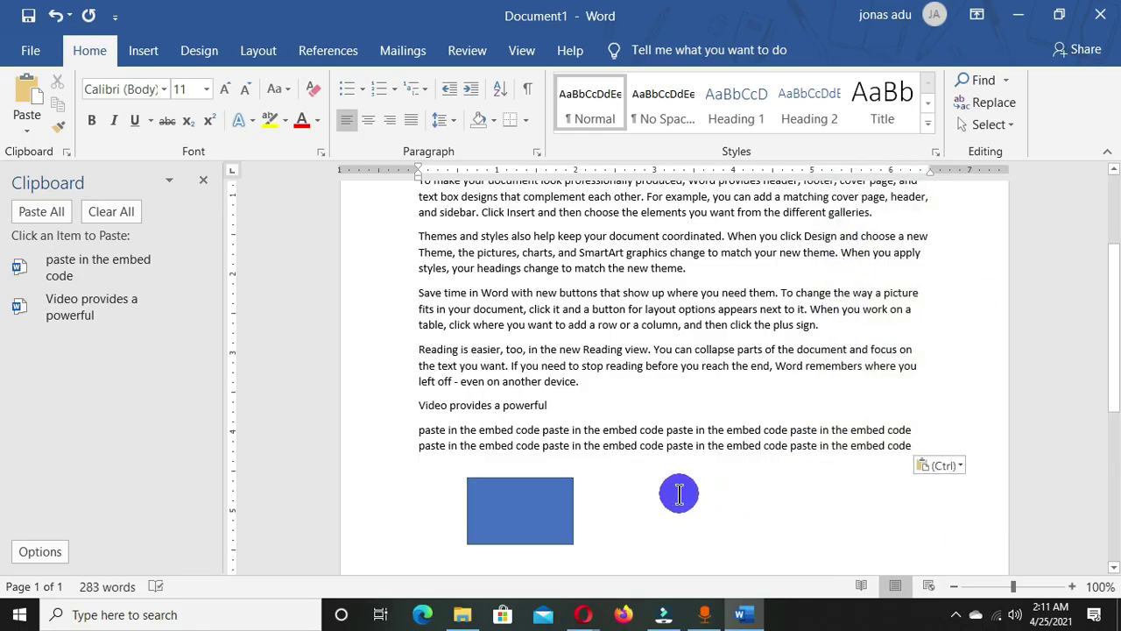
scroll(676, 493, "up", 4)
scroll(657, 420, "down", 3)
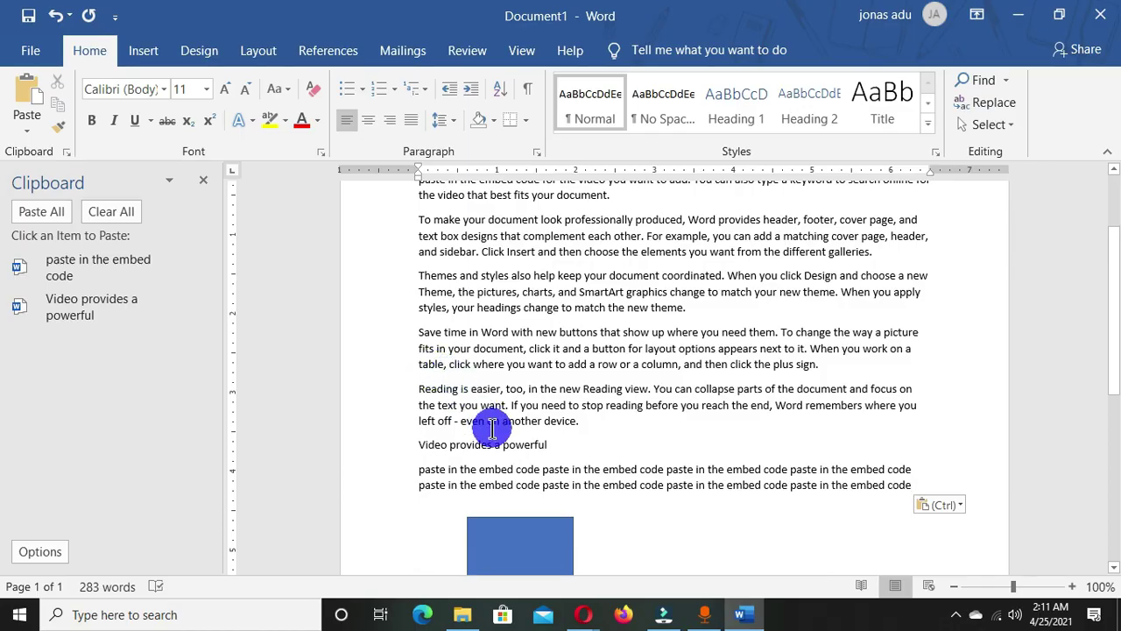
scroll(486, 416, "up", 3)
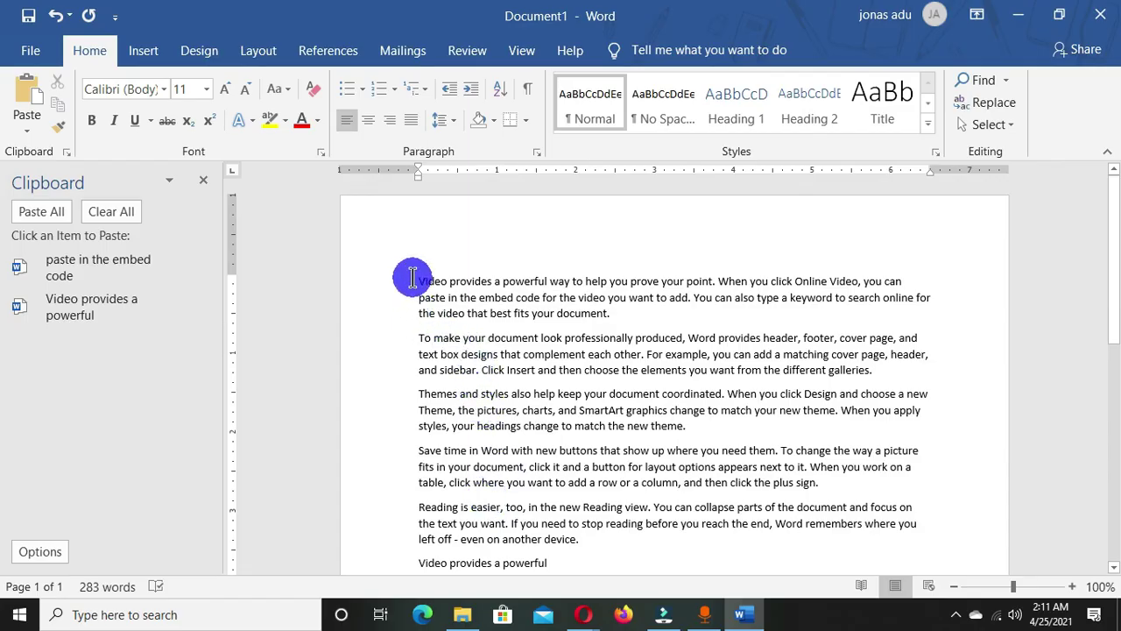
- Cut the opening "Video provides a powerful way" paragraph and paste it from the collected clipboard items after "match the new theme."
left_click_drag(414, 278, 625, 305)
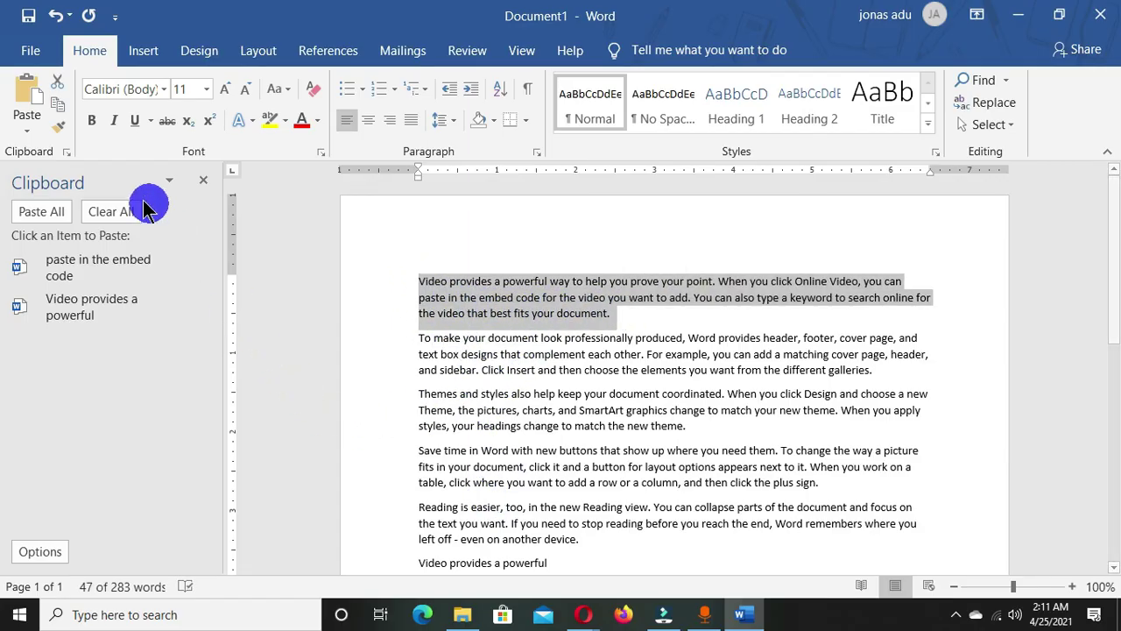
left_click(60, 88)
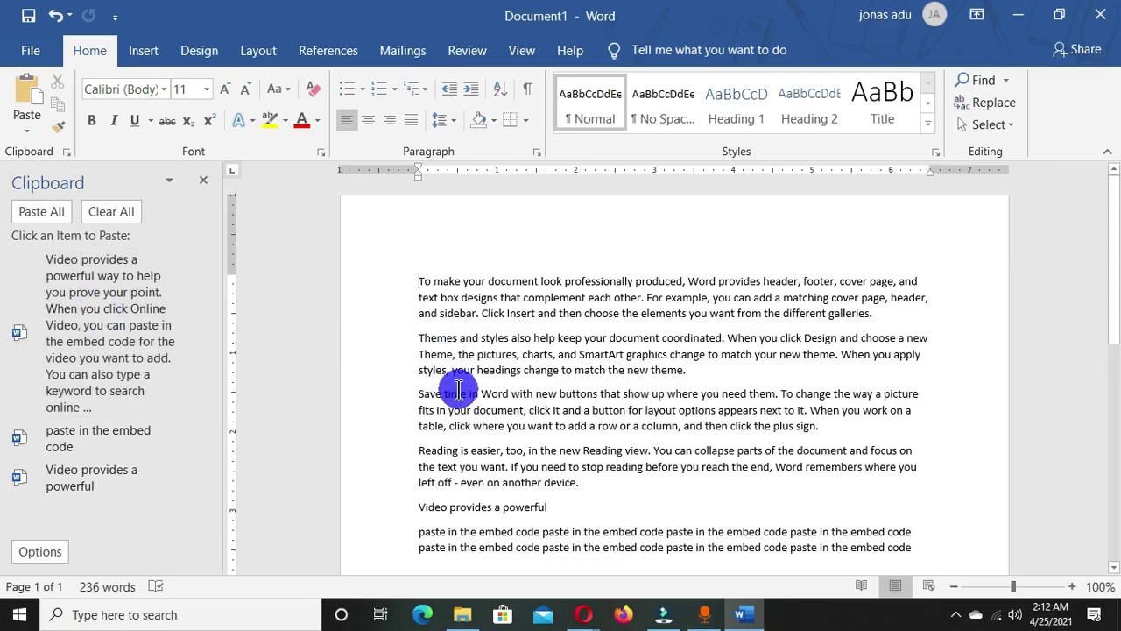
scroll(456, 389, "down", 1)
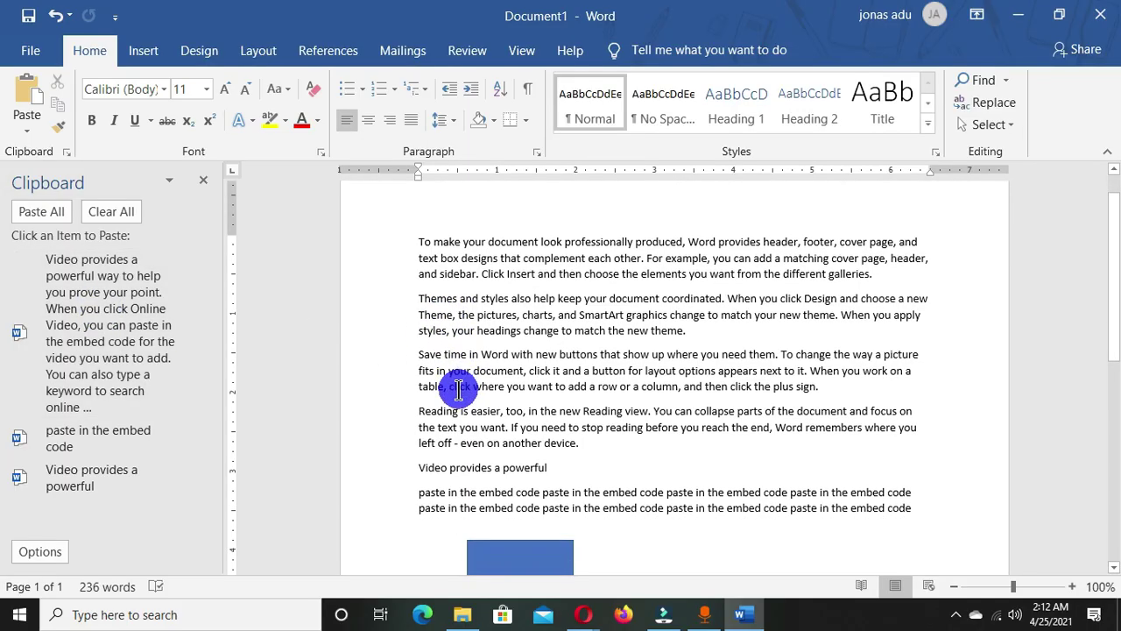
left_click(688, 333)
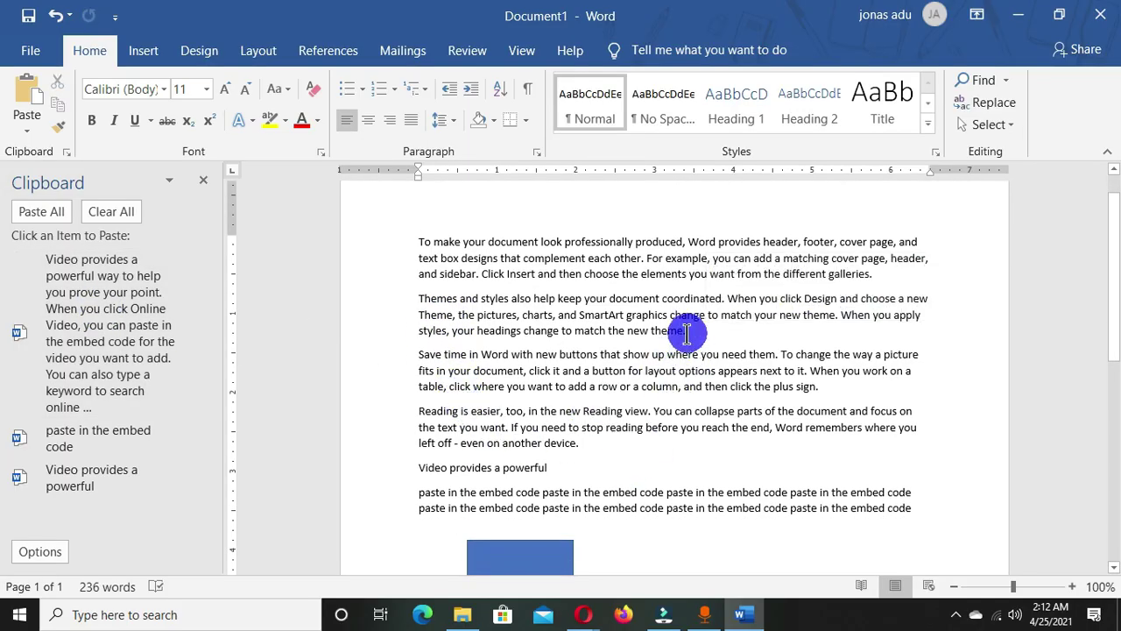
left_click(95, 315)
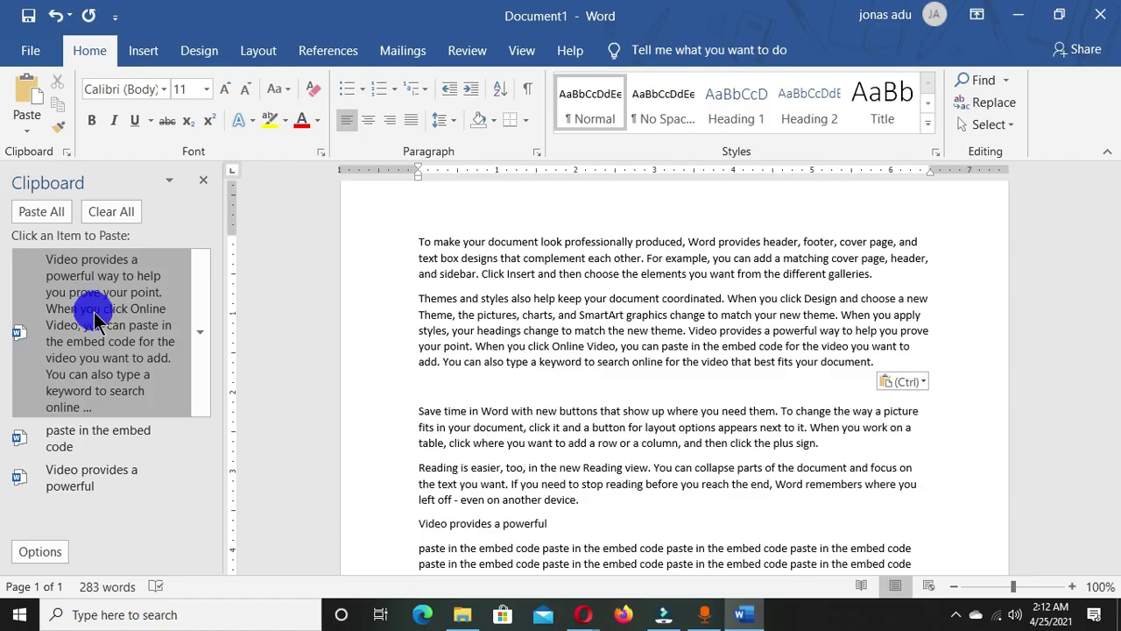
- Paste the cut paragraph two more times below, once from the clipboard item's own options and once with the Paste options
left_click(200, 330)
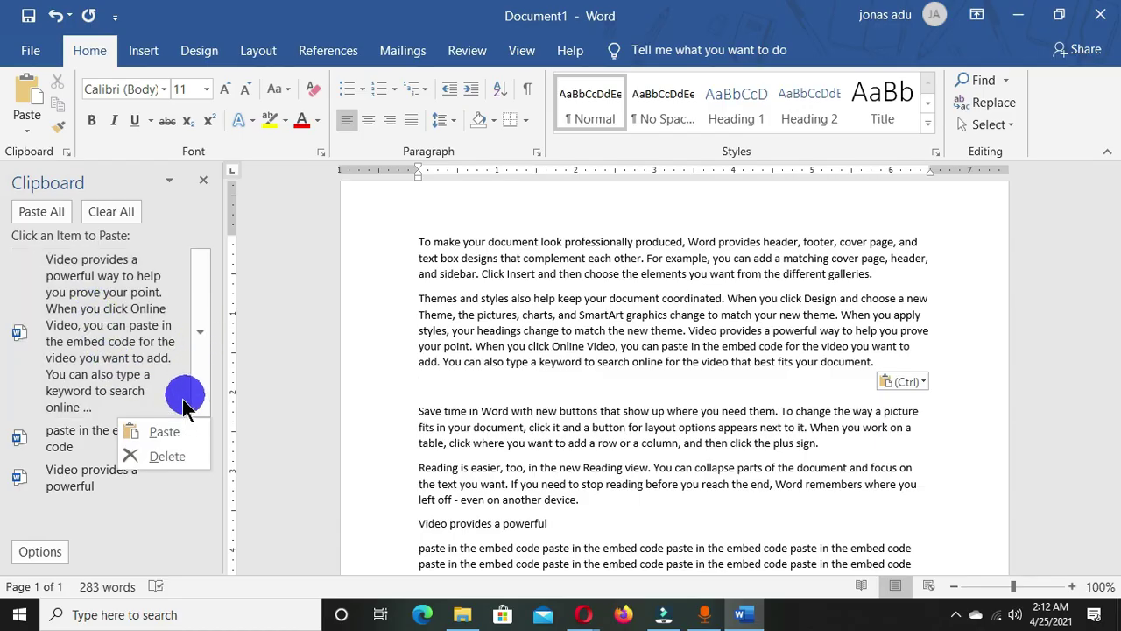
left_click(164, 432)
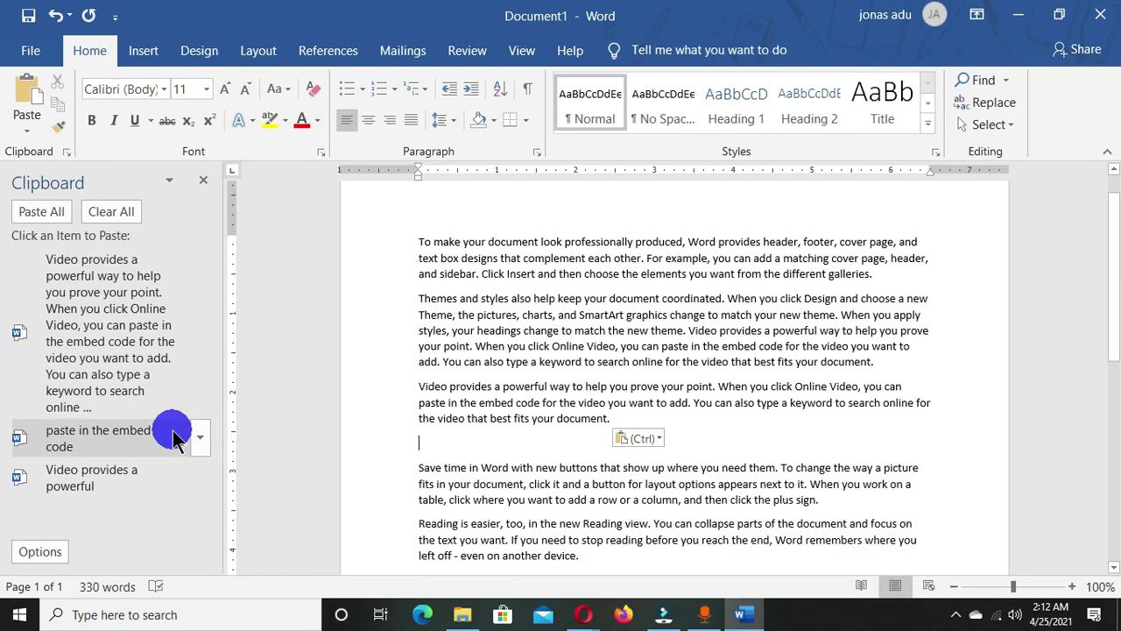
left_click(27, 130)
left_click(29, 179)
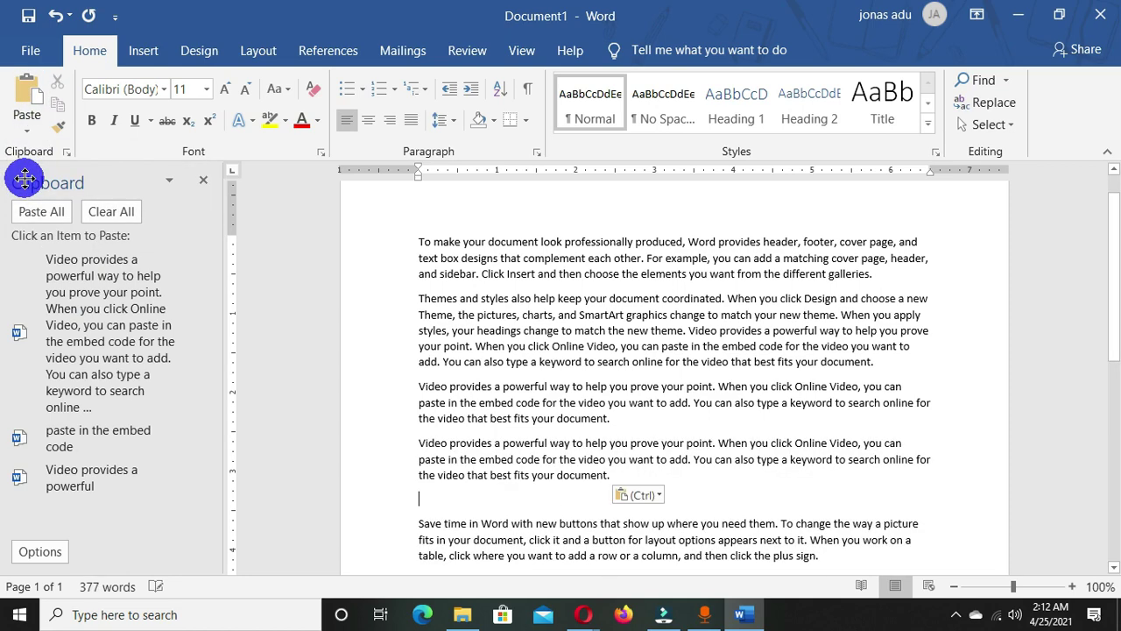
- Paste the same paragraph three more times at the empty line above "Save time in Word", starting with the context paste options
scroll(484, 405, "down", 4)
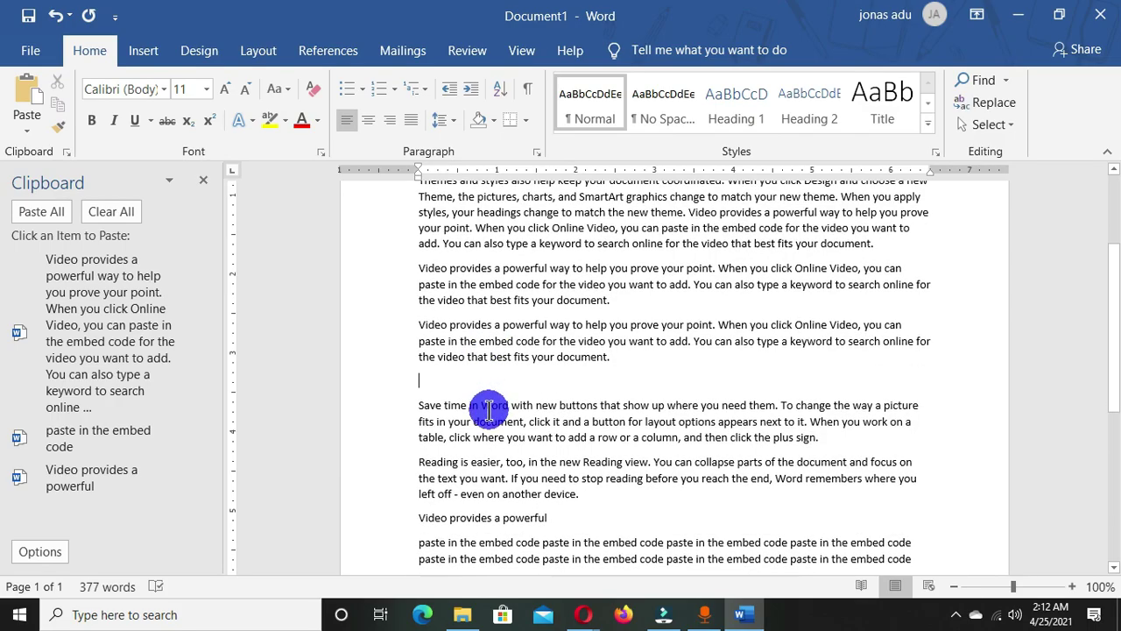
right_click(436, 301)
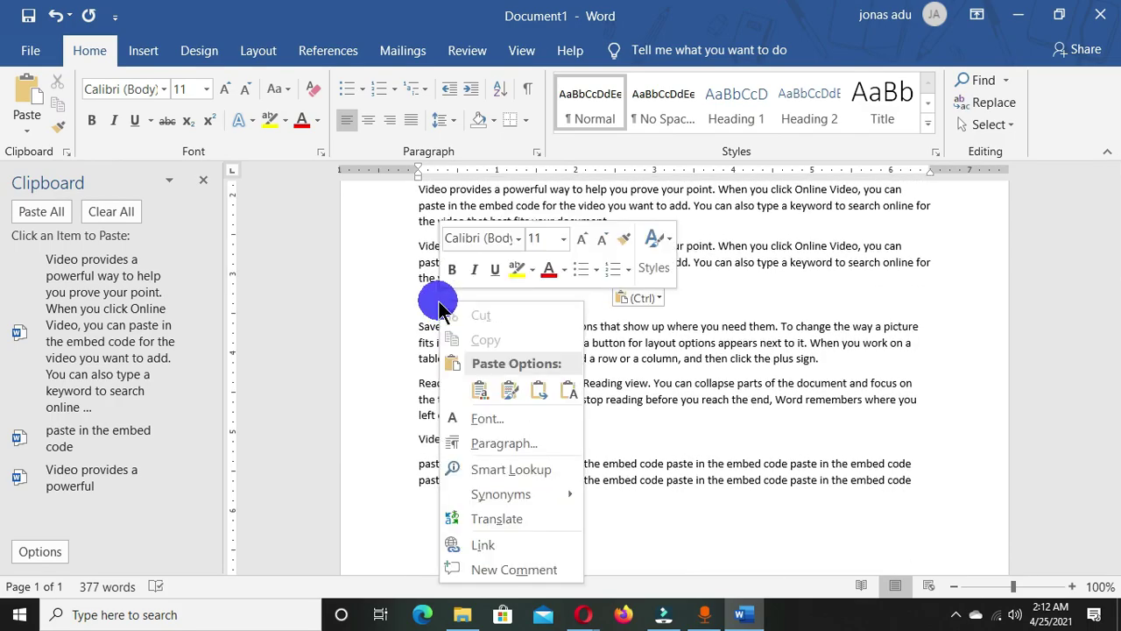
left_click(485, 389)
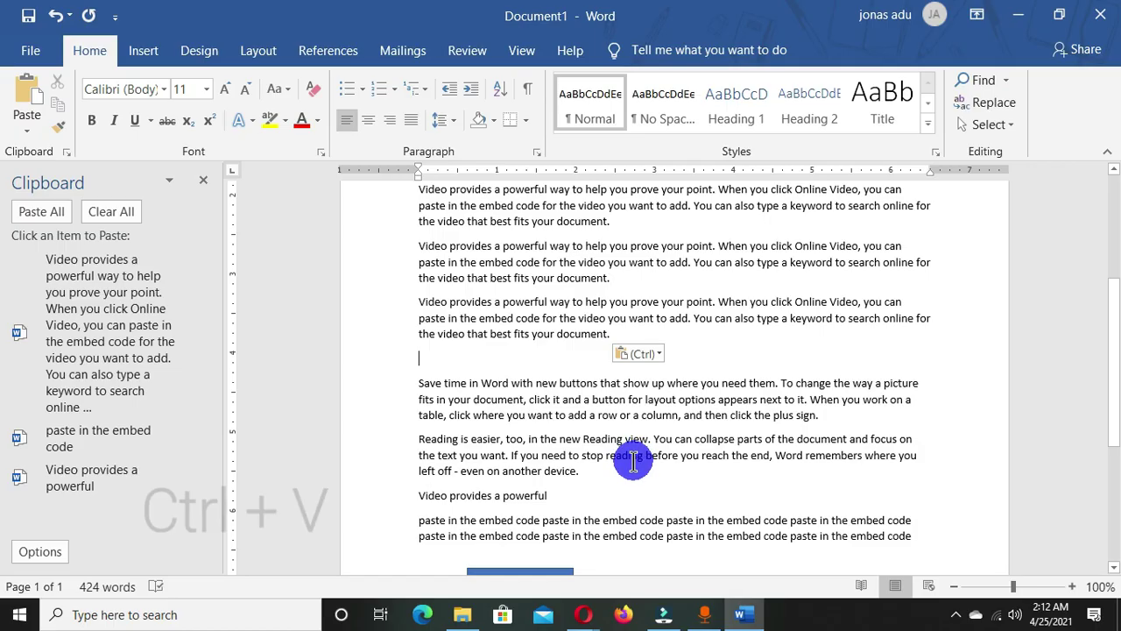
key("ctrl+v")
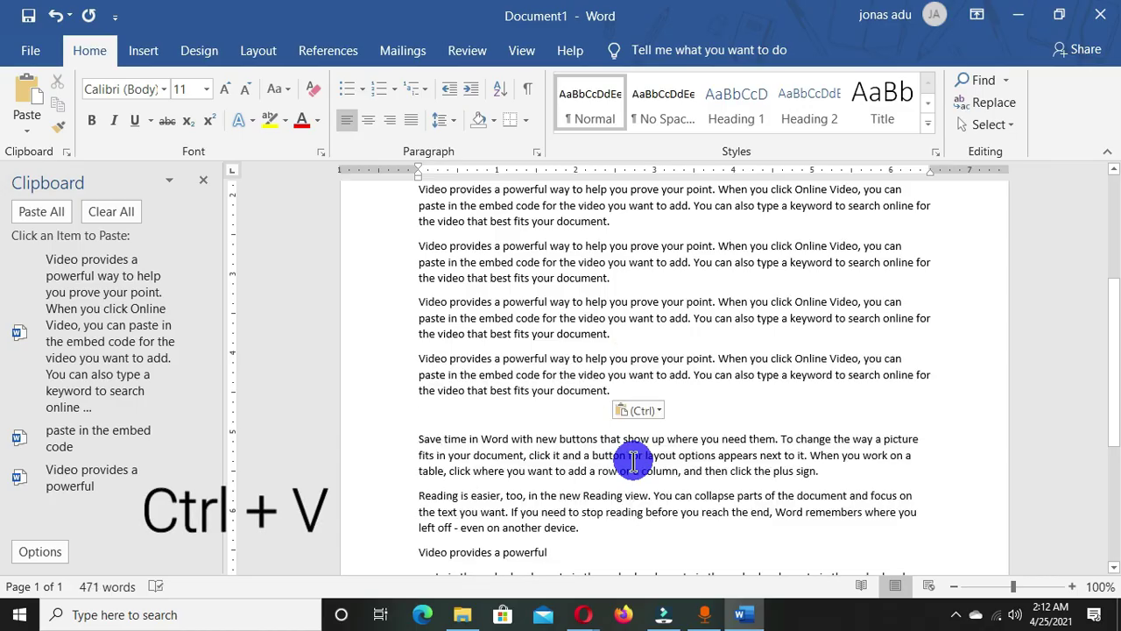
key("ctrl+v")
- Cut the opening text from "To make your document look" to "then choose" and paste it below the "paste in the embed code" lines
scroll(631, 456, "up", 6)
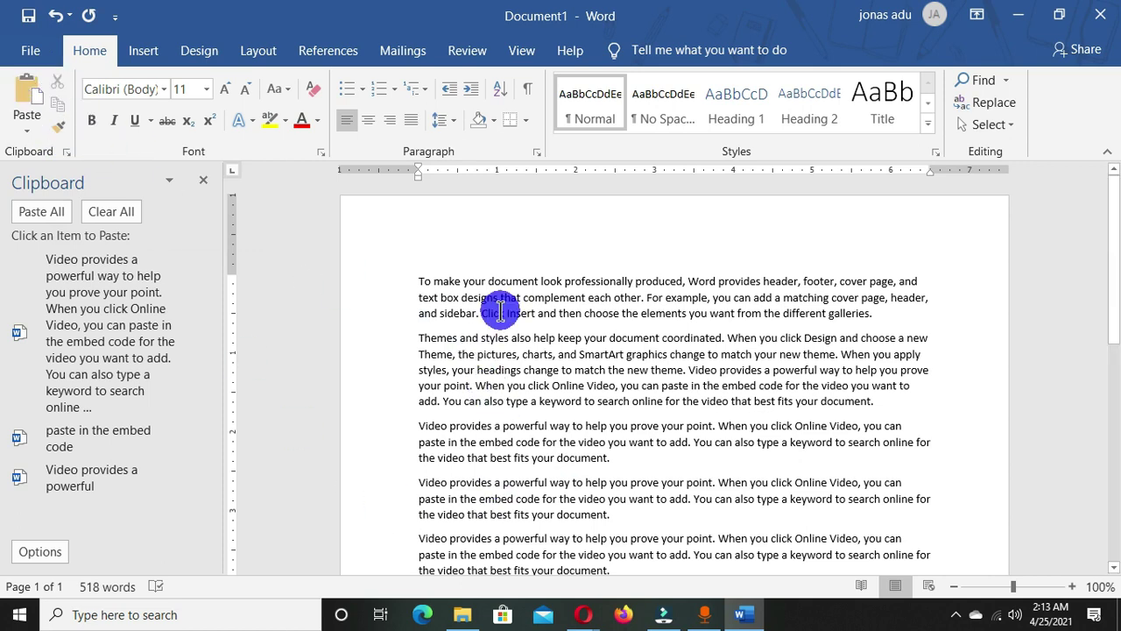
left_click_drag(417, 280, 595, 322)
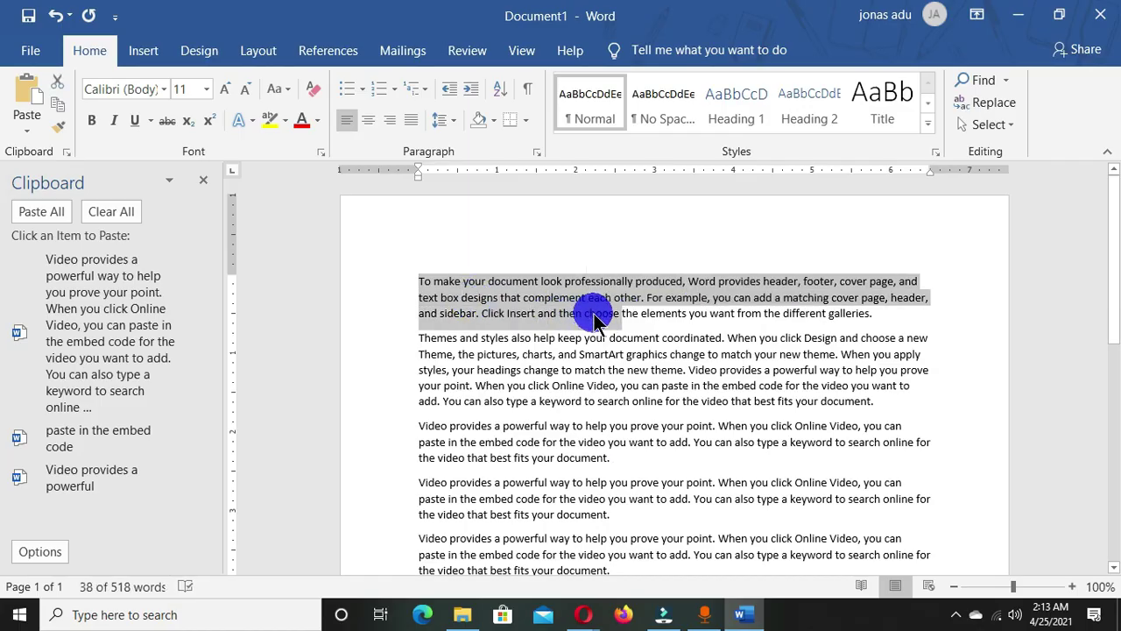
key("ctrl+x")
scroll(606, 383, "down", 1)
scroll(607, 383, "down", 10)
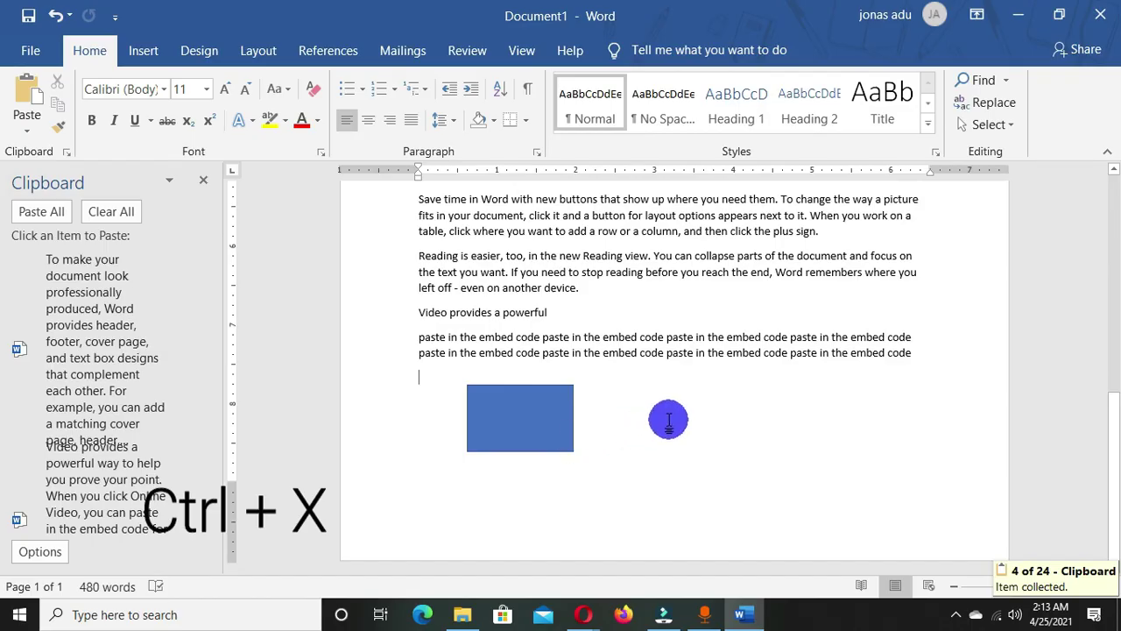
key("ctrl+v")
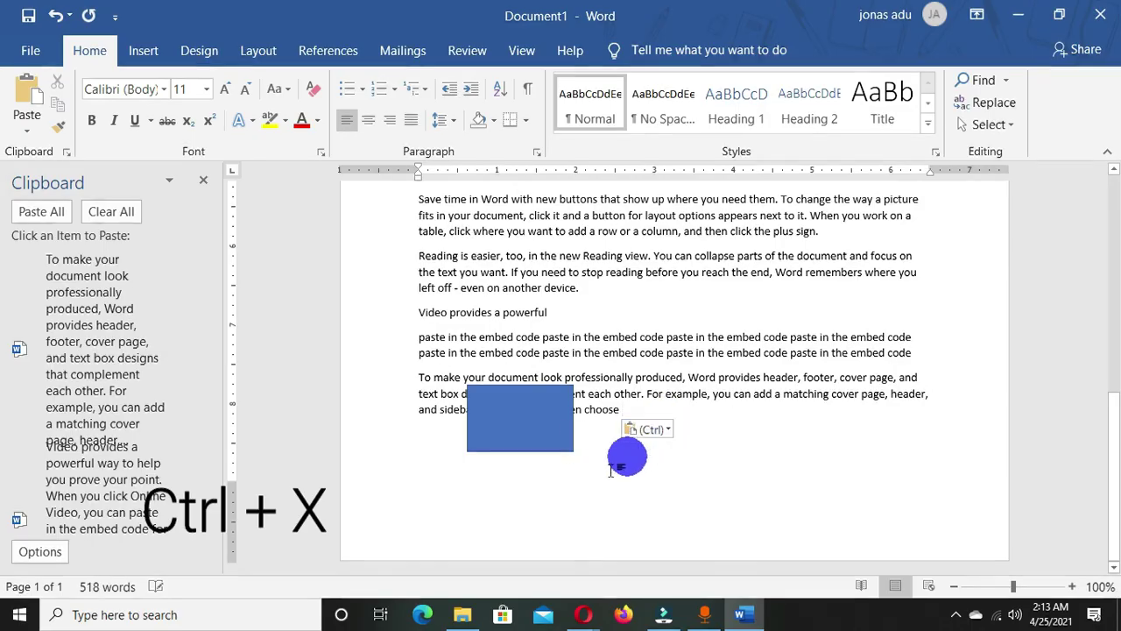
- Move the blue rectangle below the last paragraph, clear of the text, and copy it
left_click_drag(532, 412, 576, 479)
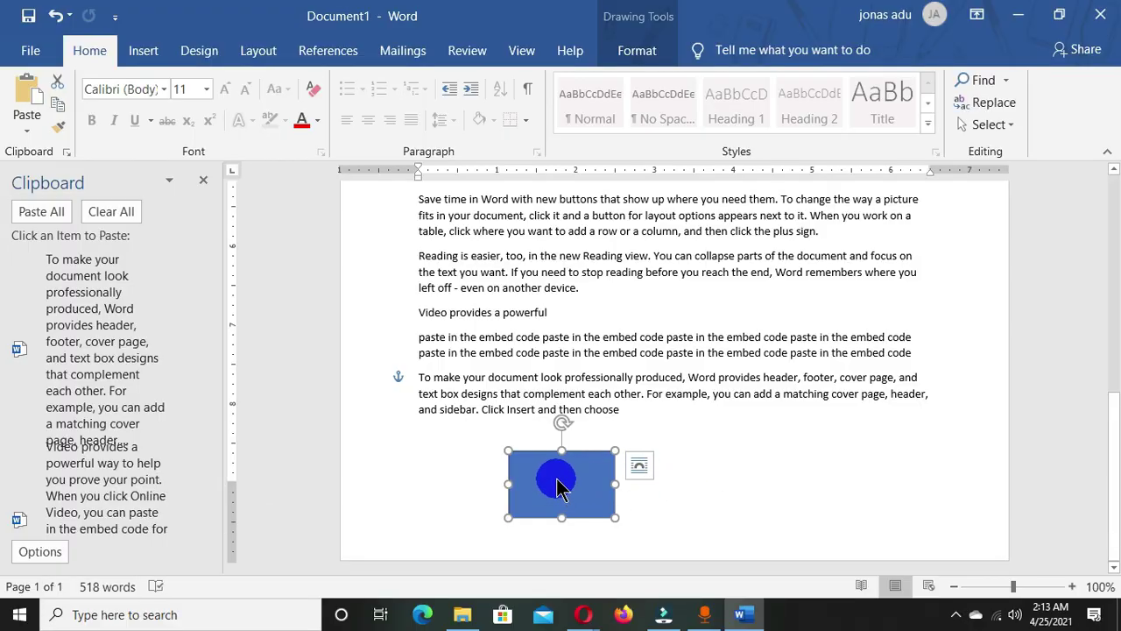
left_click_drag(562, 479, 703, 443)
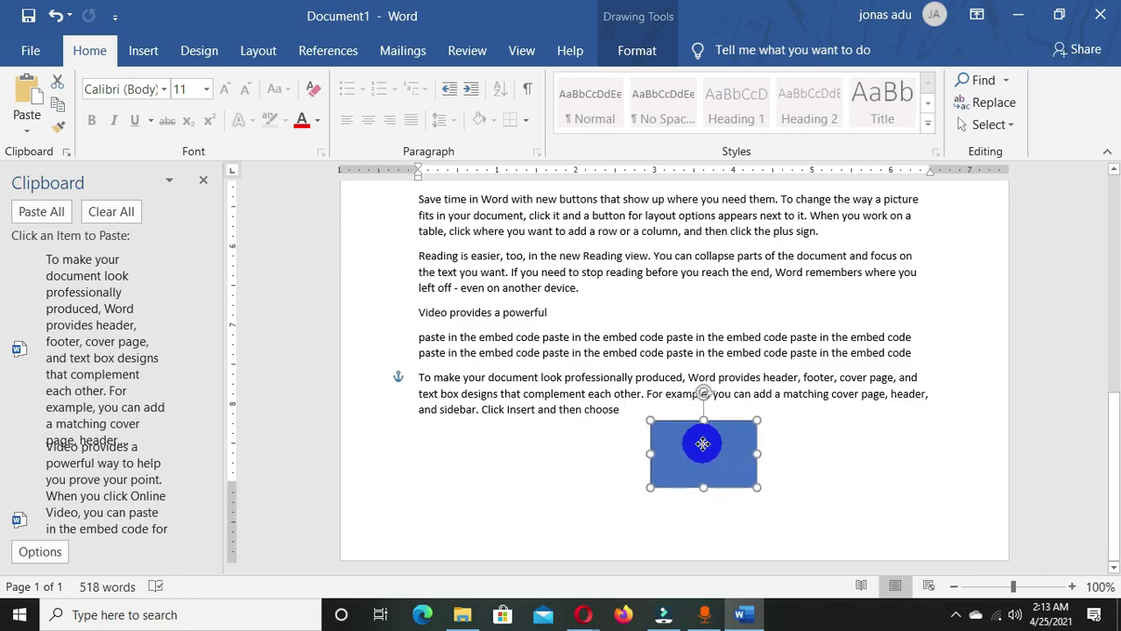
left_click(57, 105)
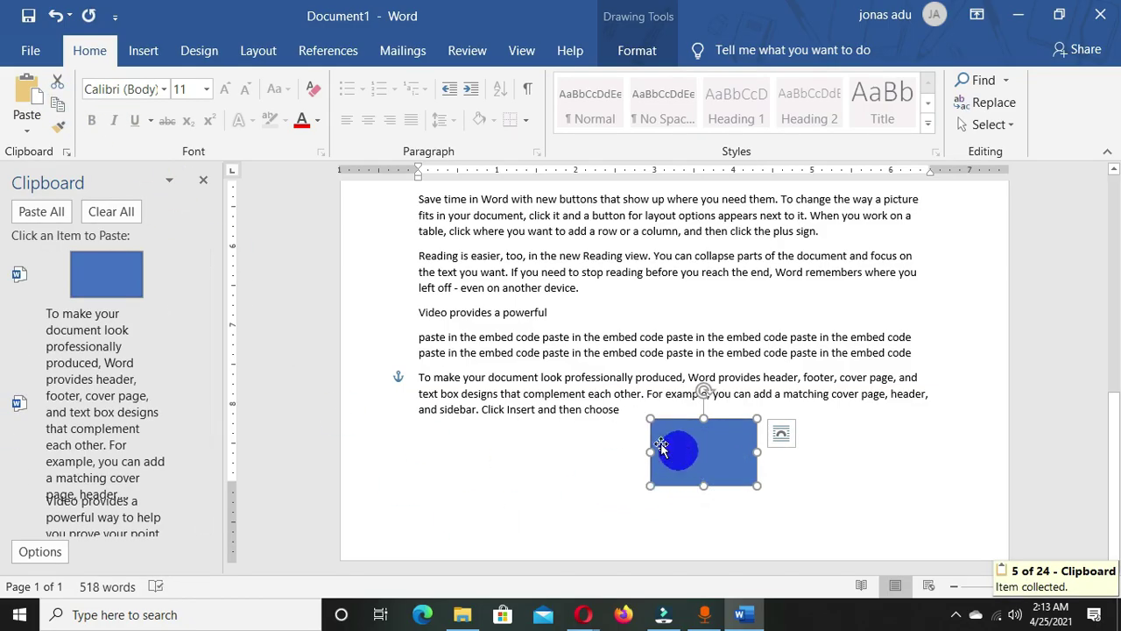
- Paste the copied rectangle from the collected clipboard items before "Click Insert and then choose" in the last paragraph
mouse_move(81, 267)
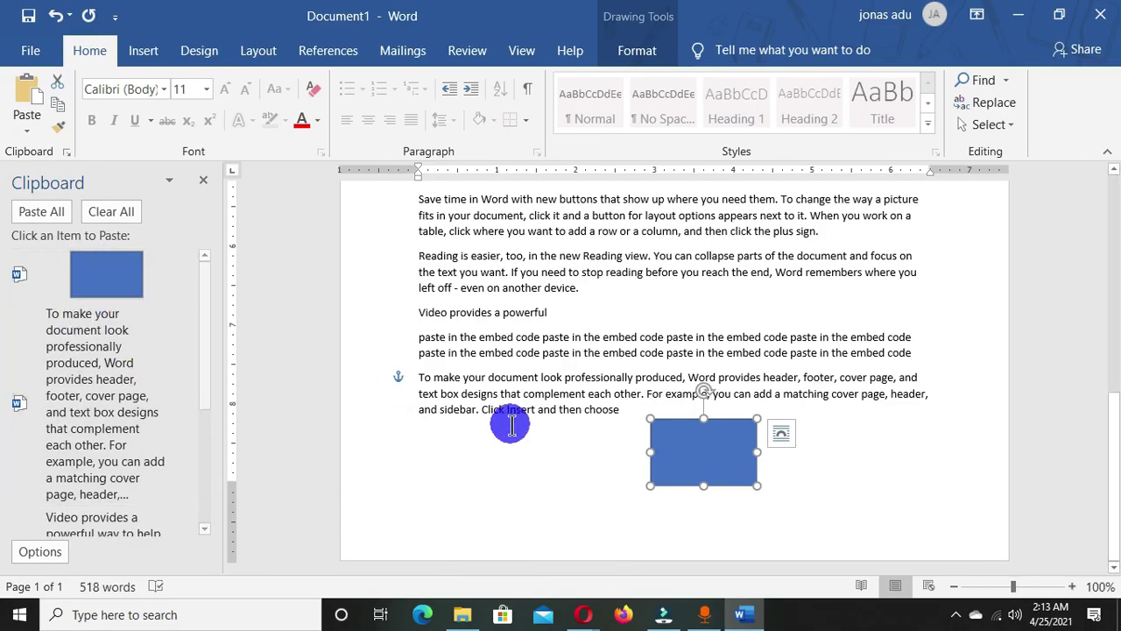
left_click(480, 445)
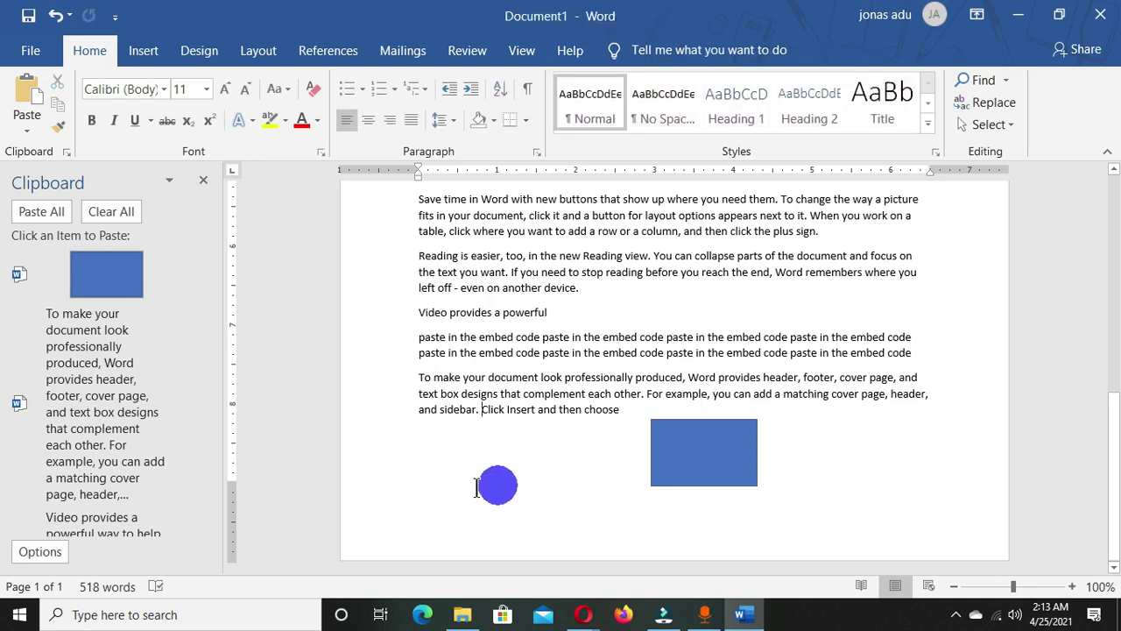
left_click(189, 275)
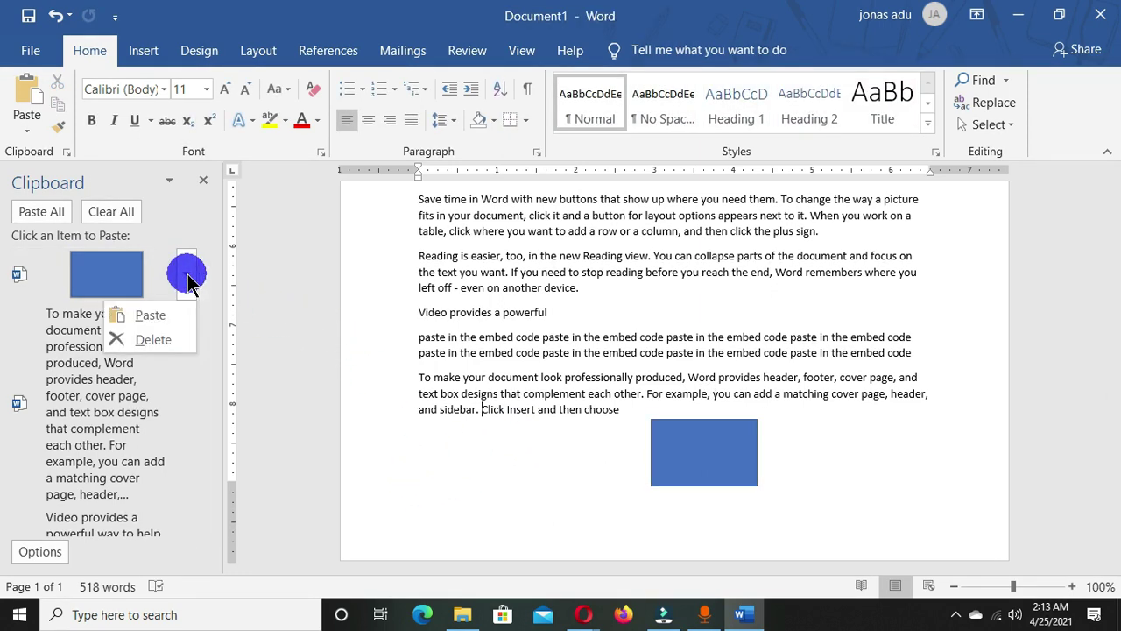
left_click(157, 315)
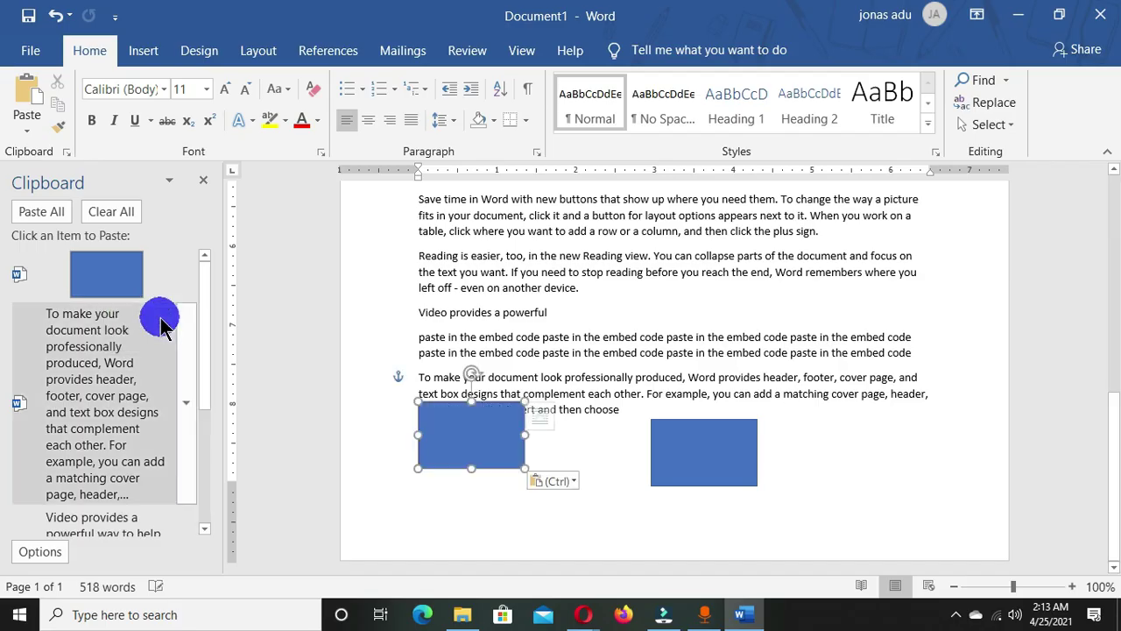
- Paste the rectangle twice at different spots in the "Save time in Word" paragraph, the second time from the context paste options
left_click(527, 229)
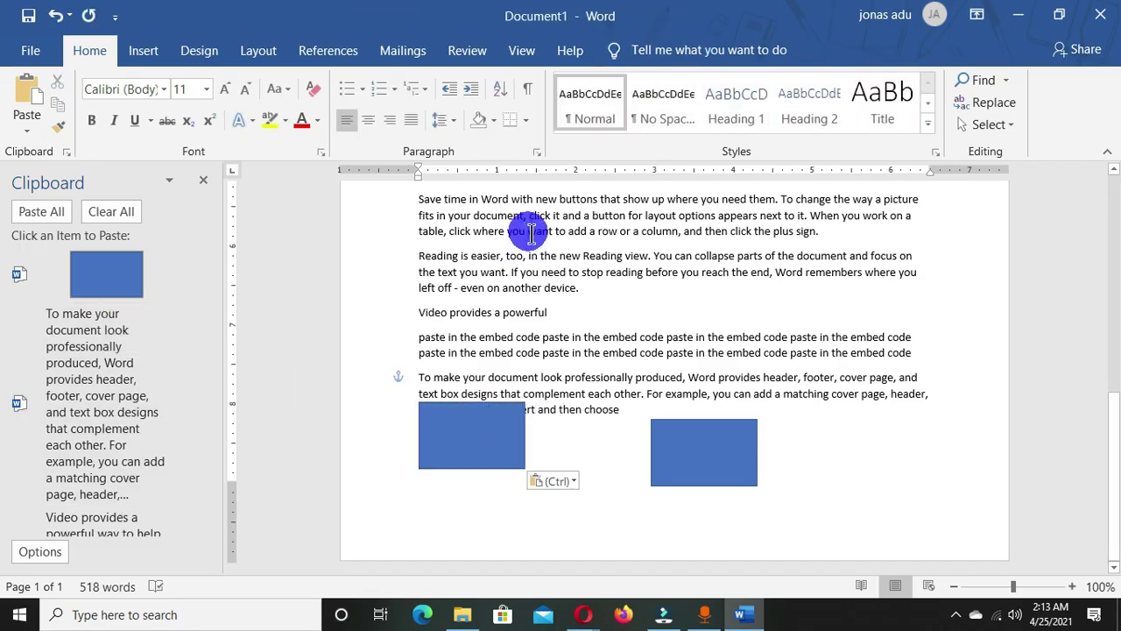
left_click(22, 110)
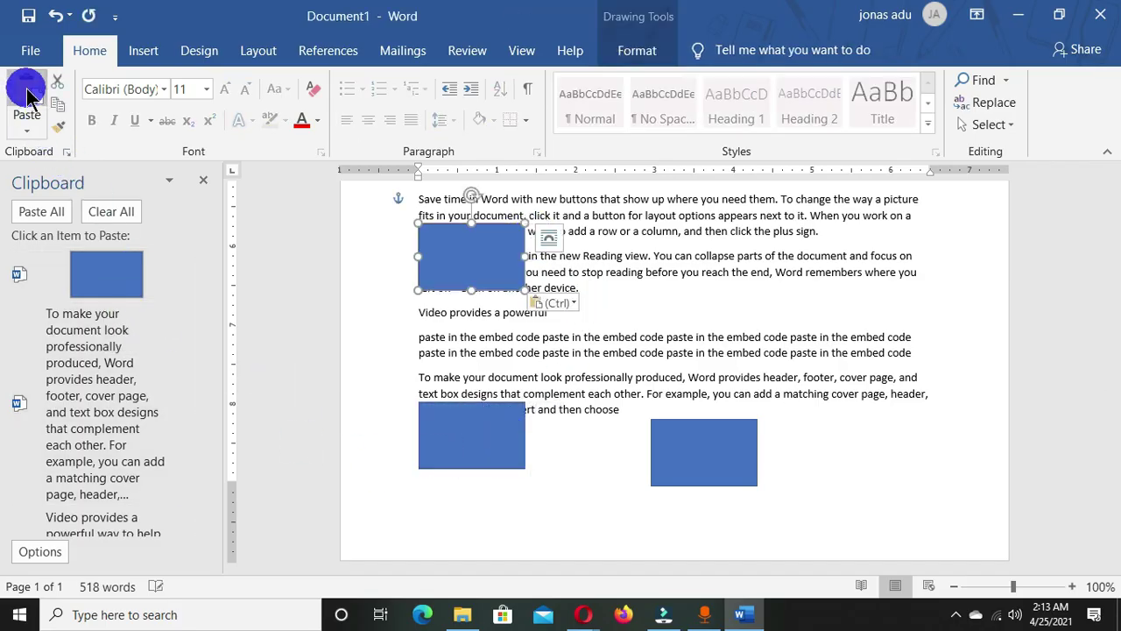
left_click(623, 229)
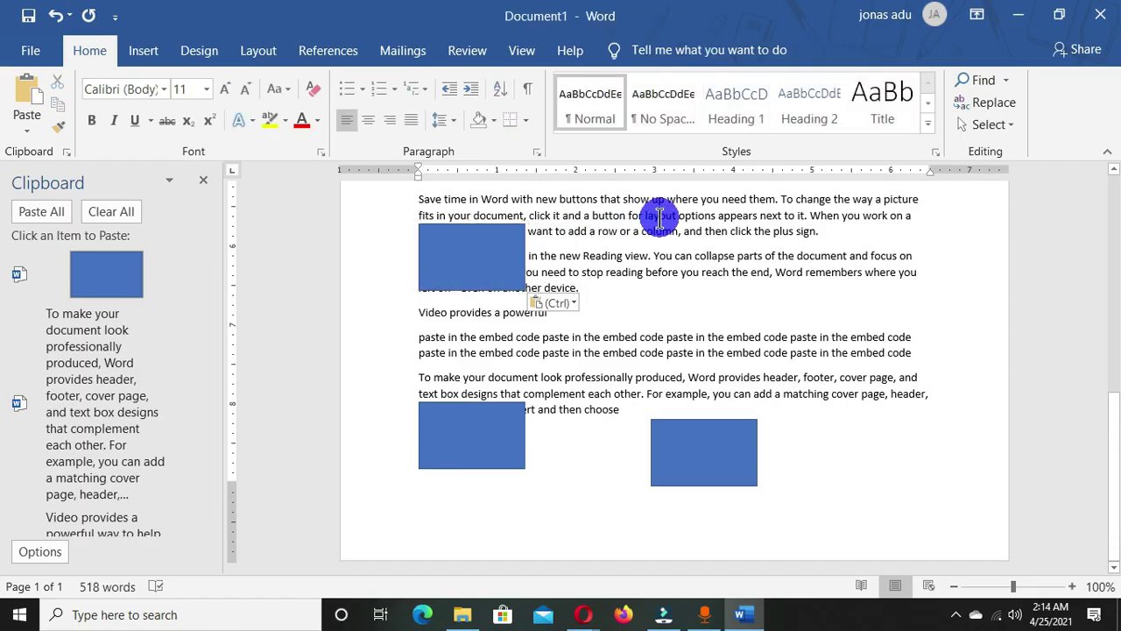
right_click(657, 220)
left_click(702, 308)
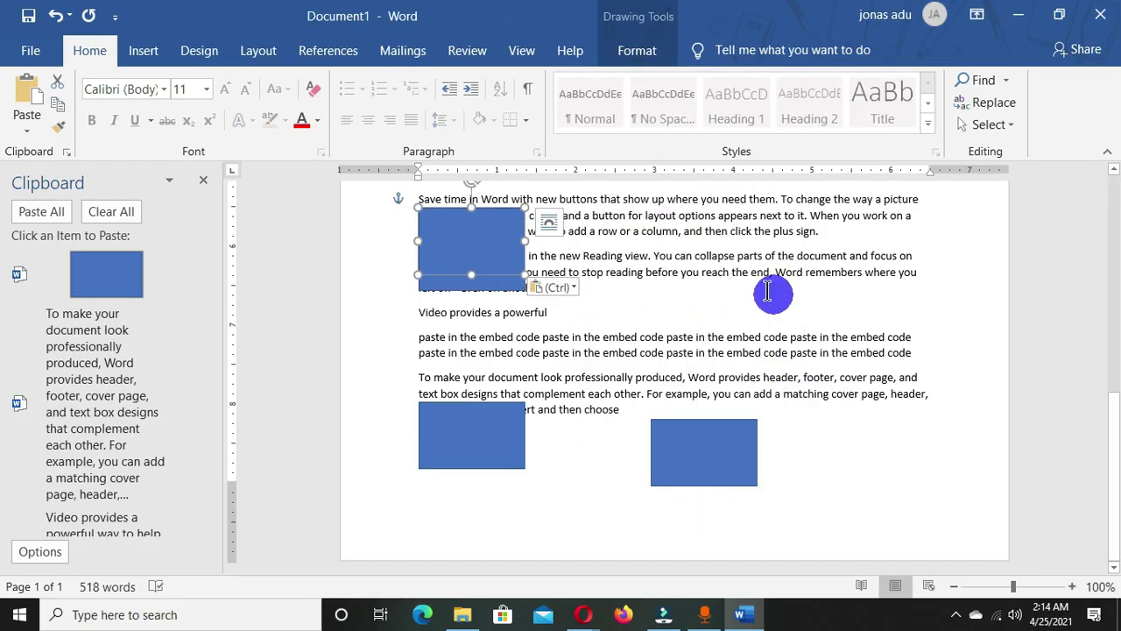
- Paste another copy of the rectangle in the repeated "Video provides a powerful way" paragraphs
scroll(710, 224, "up", 7)
left_click(667, 244)
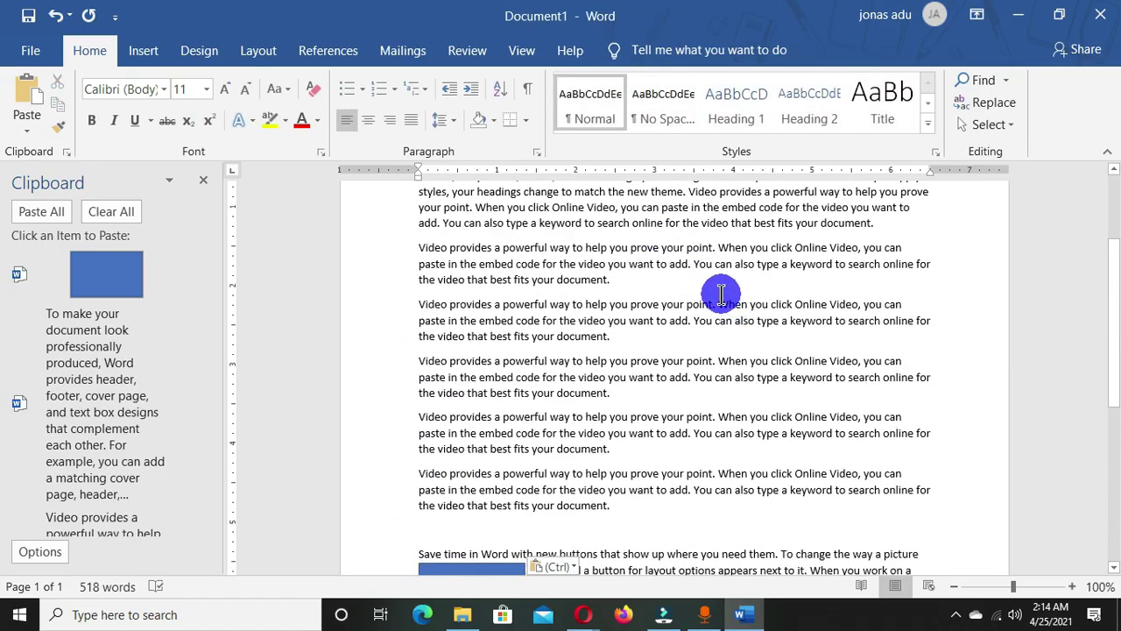
key("ctrl+v")
- Look through the items collected in the Clipboard pane, down to the oldest one and back
scroll(584, 377, "down", 7)
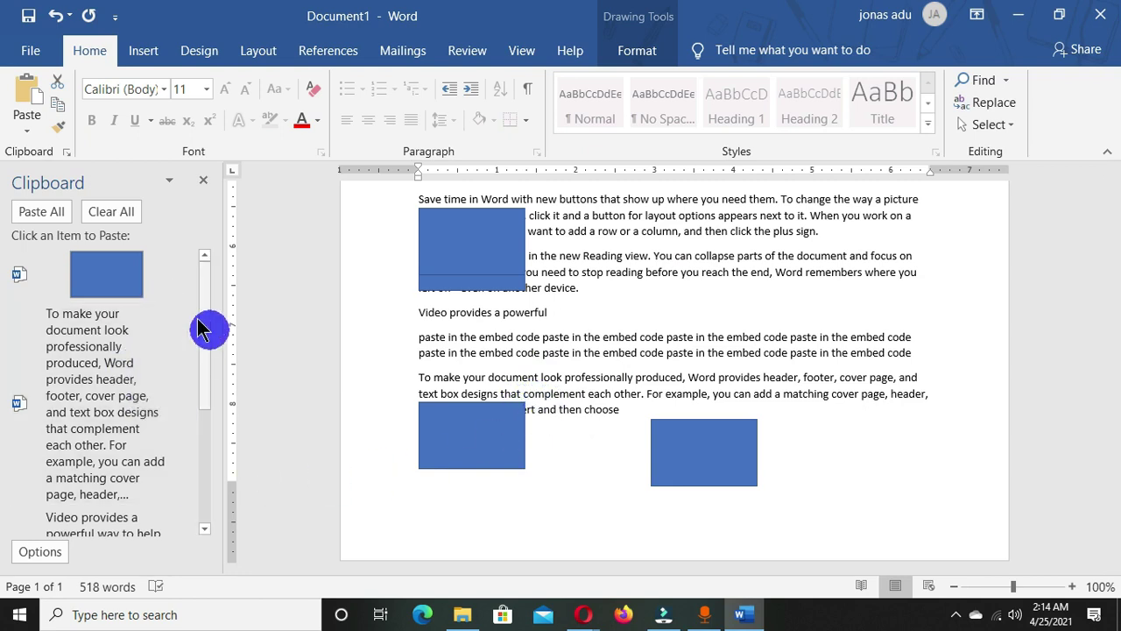
left_click_drag(212, 273, 208, 473)
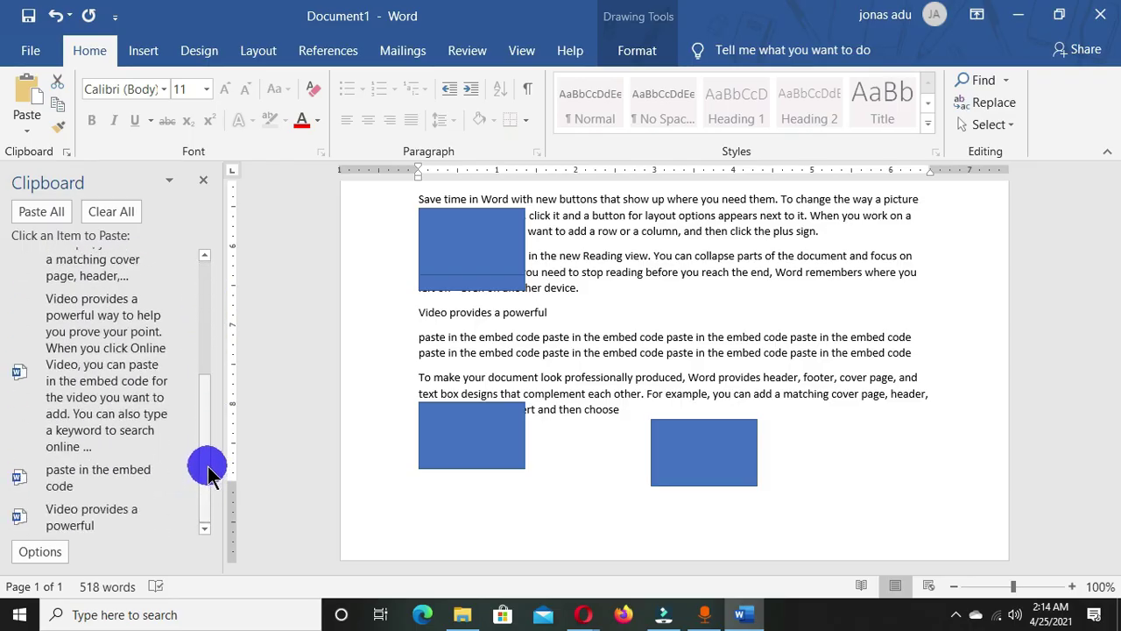
left_click_drag(208, 470, 213, 284)
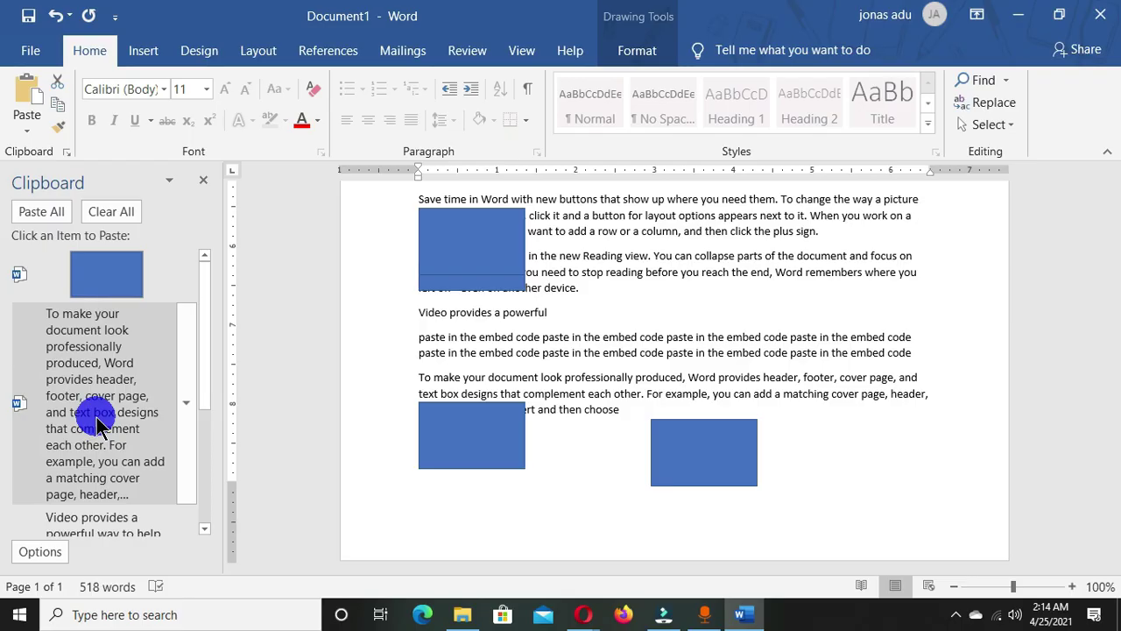
- Launch PowerPoint and create a blank presentation
key("super")
type("POWER")
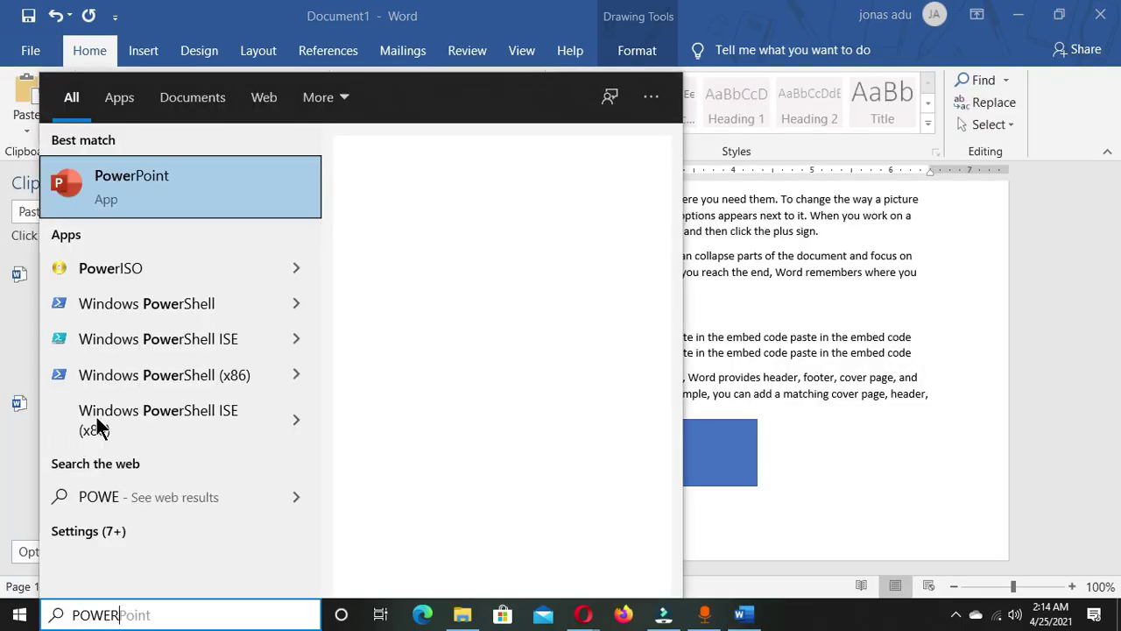
key("Return")
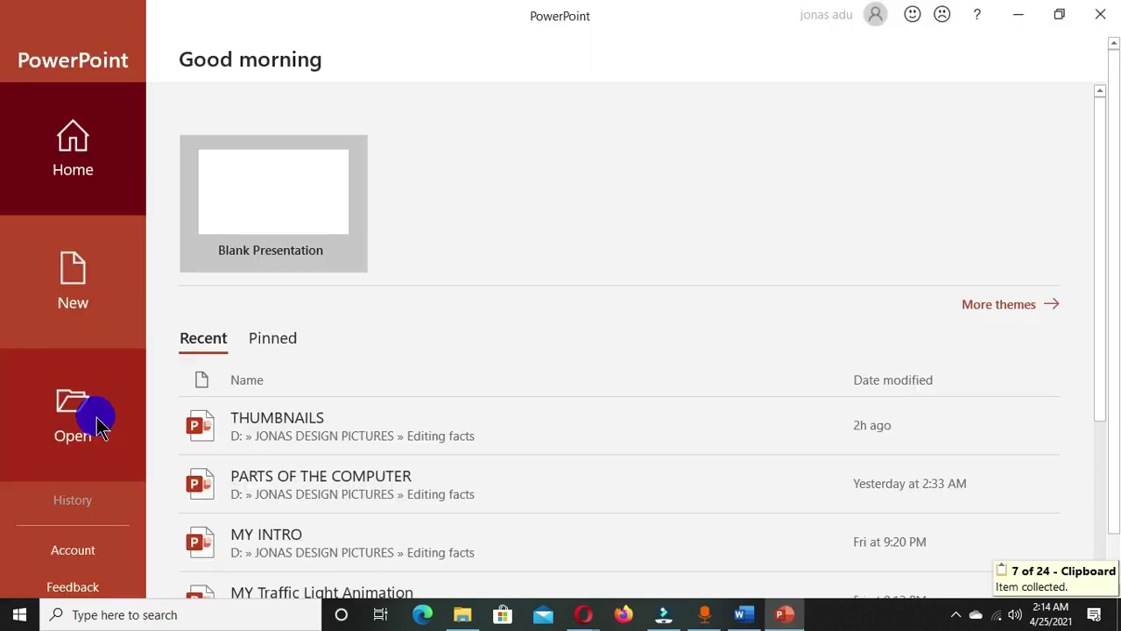
left_click(258, 184)
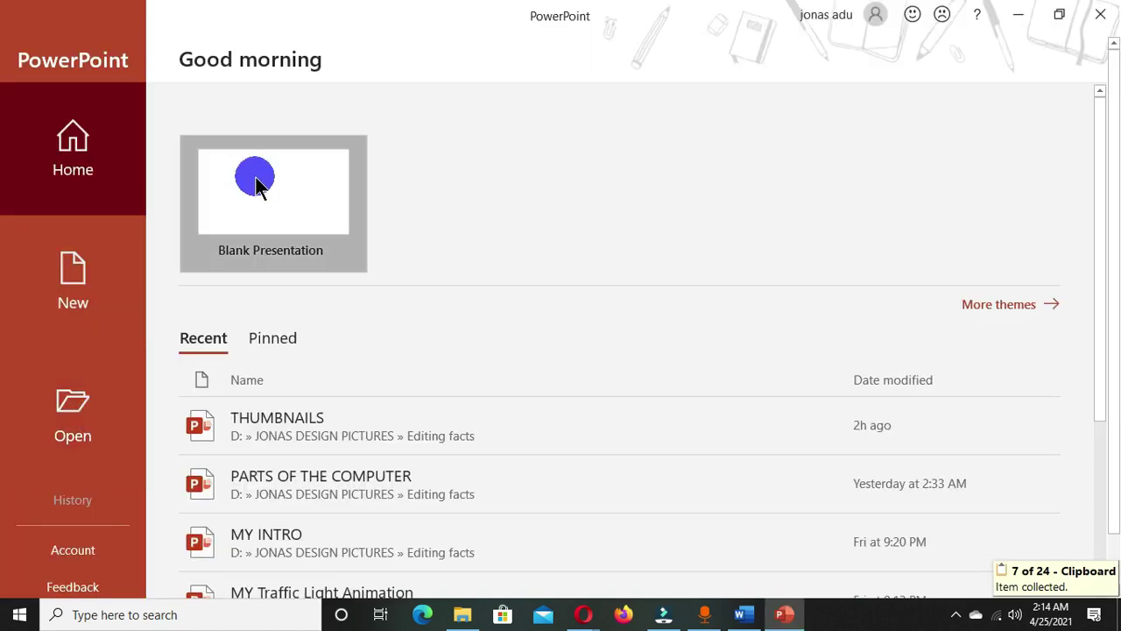
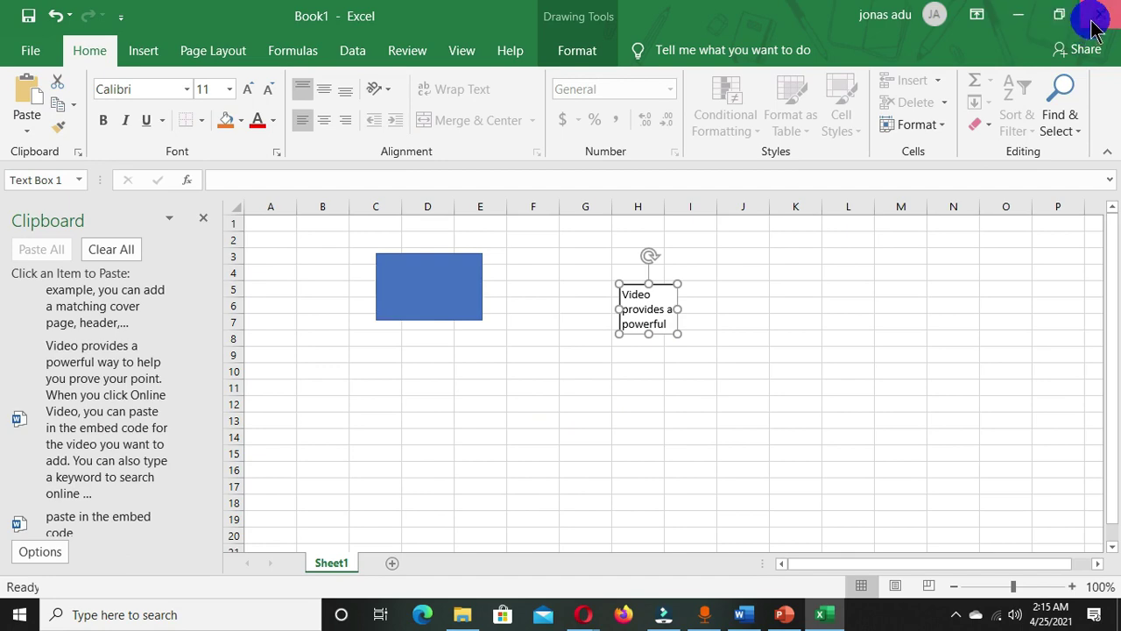
- Close the Excel workbook and the PowerPoint presentation without saving either of them
left_click(1101, 14)
left_click(561, 329)
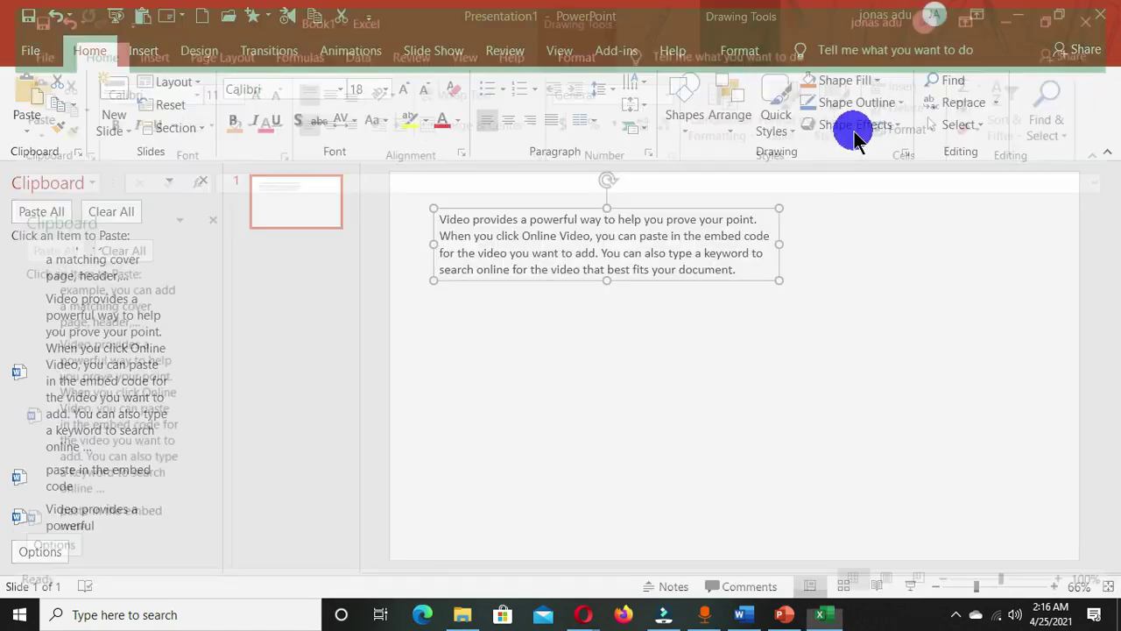
left_click(1101, 14)
left_click(581, 335)
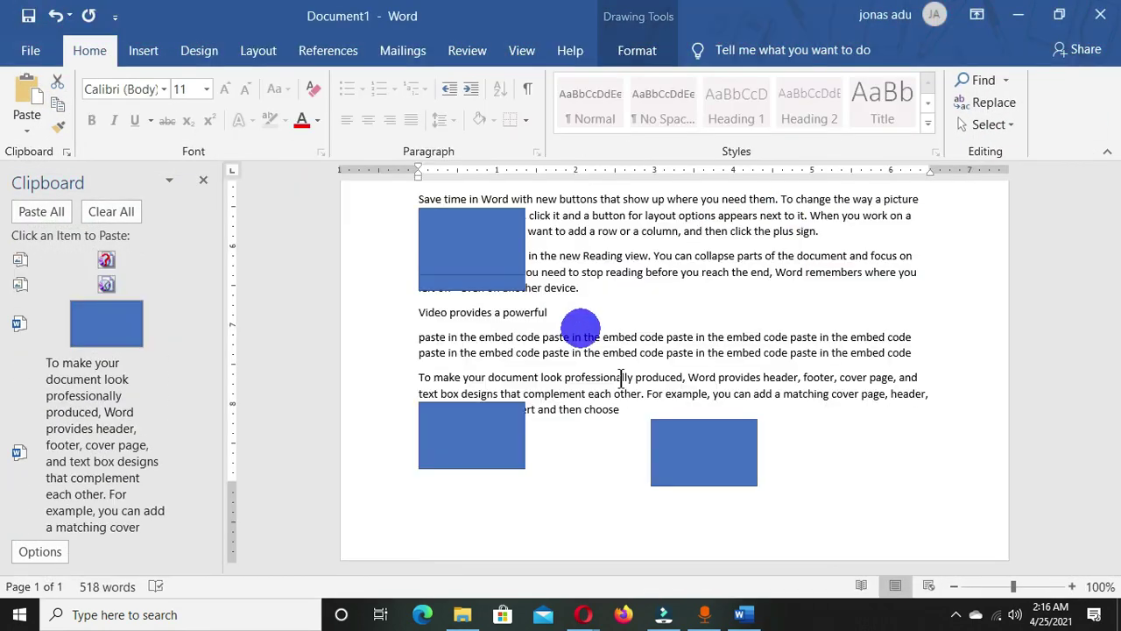
- Switch to the browser's Computer Basics page and copy the paragraph beginning "Computer cases come in different shapes and sizes"
mouse_move(585, 618)
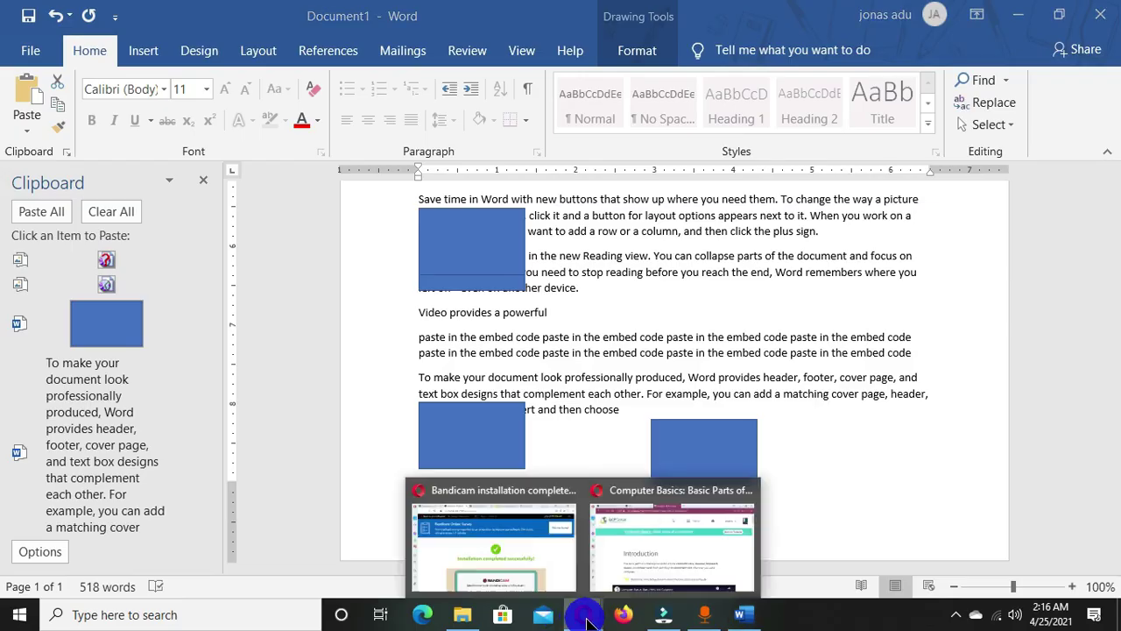
left_click(631, 557)
scroll(541, 340, "down", 12)
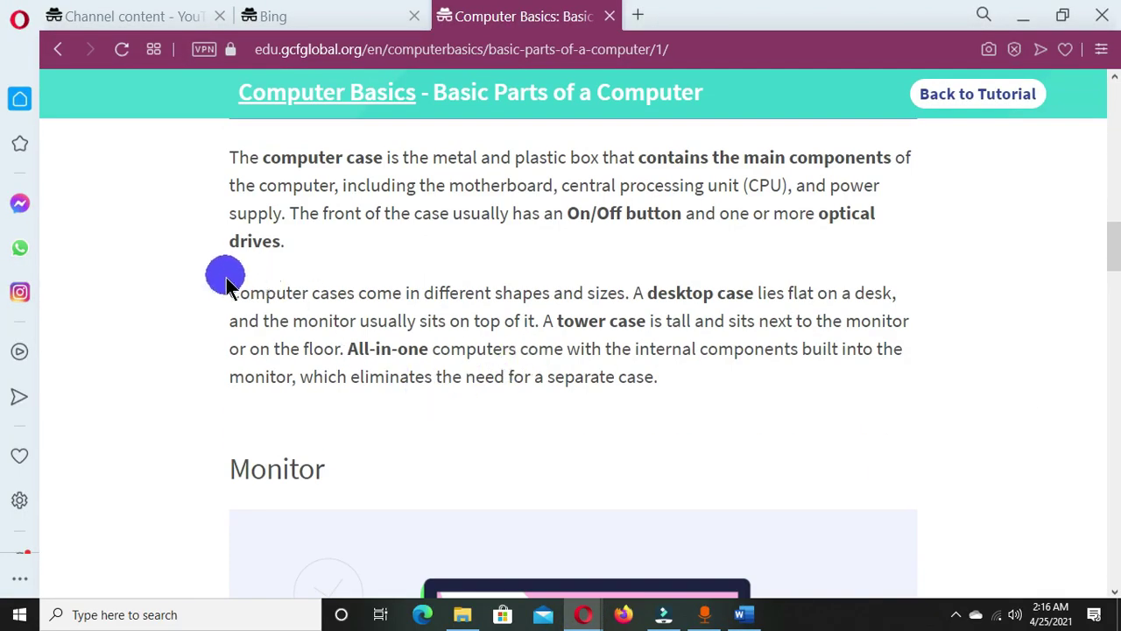
left_click_drag(232, 293, 662, 386)
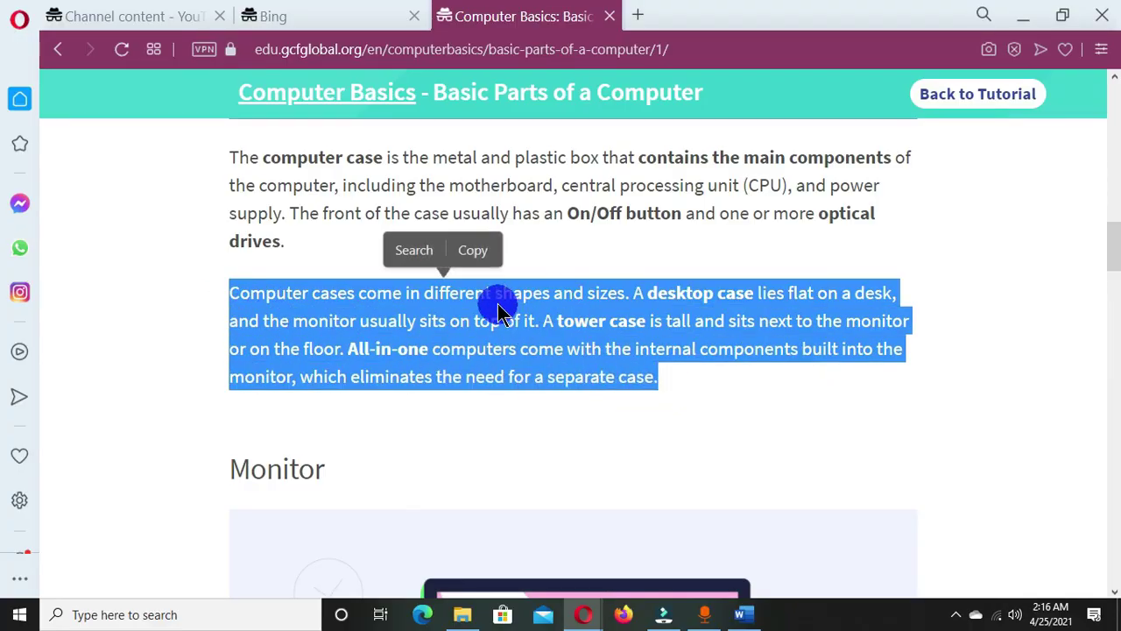
left_click(474, 250)
- Switch back to Word, add several blank lines after "Video provides a powerful", and paste the collected "Computer cases" paragraph there
left_click(745, 615)
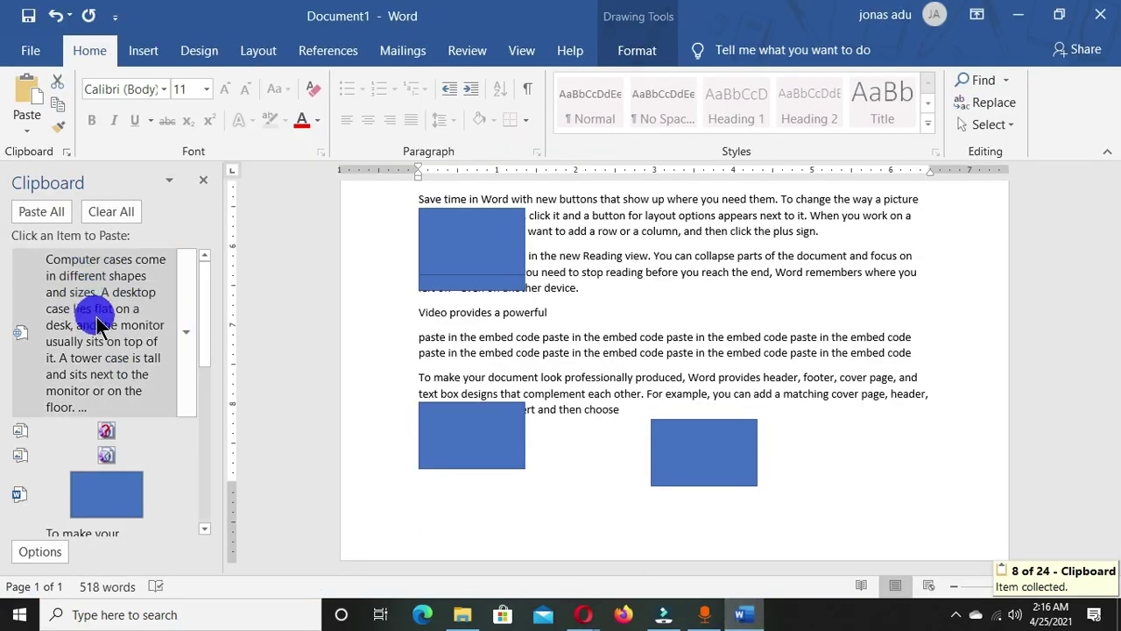
left_click(579, 312)
key("Return")
key("Return")
key("Return")
key("Return")
key("Return")
key("Return")
key("Return")
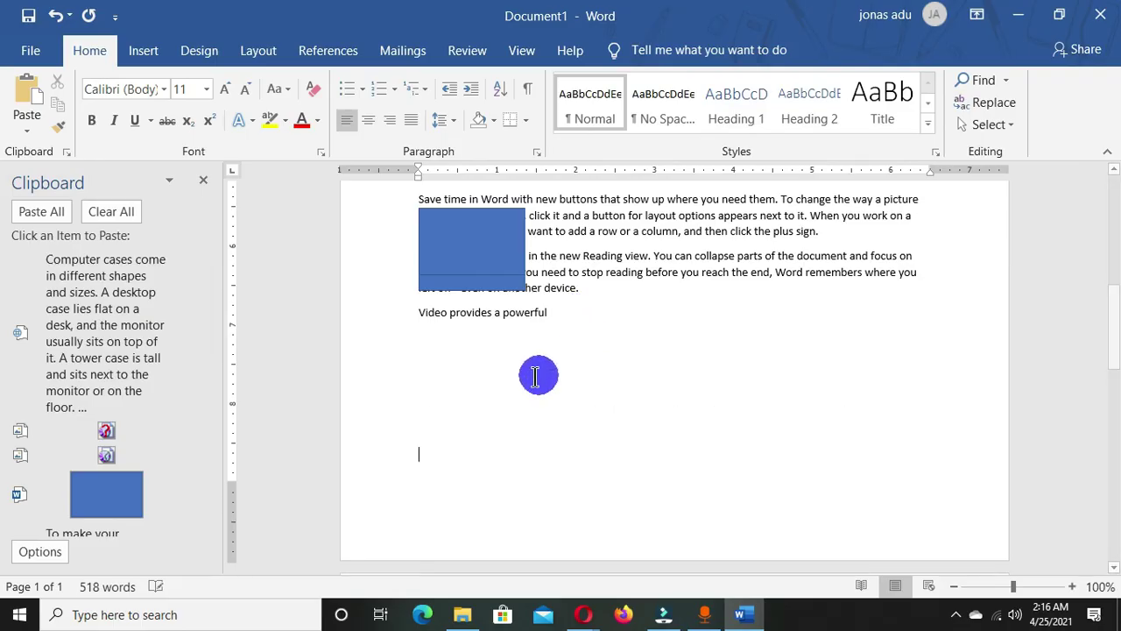
left_click(82, 305)
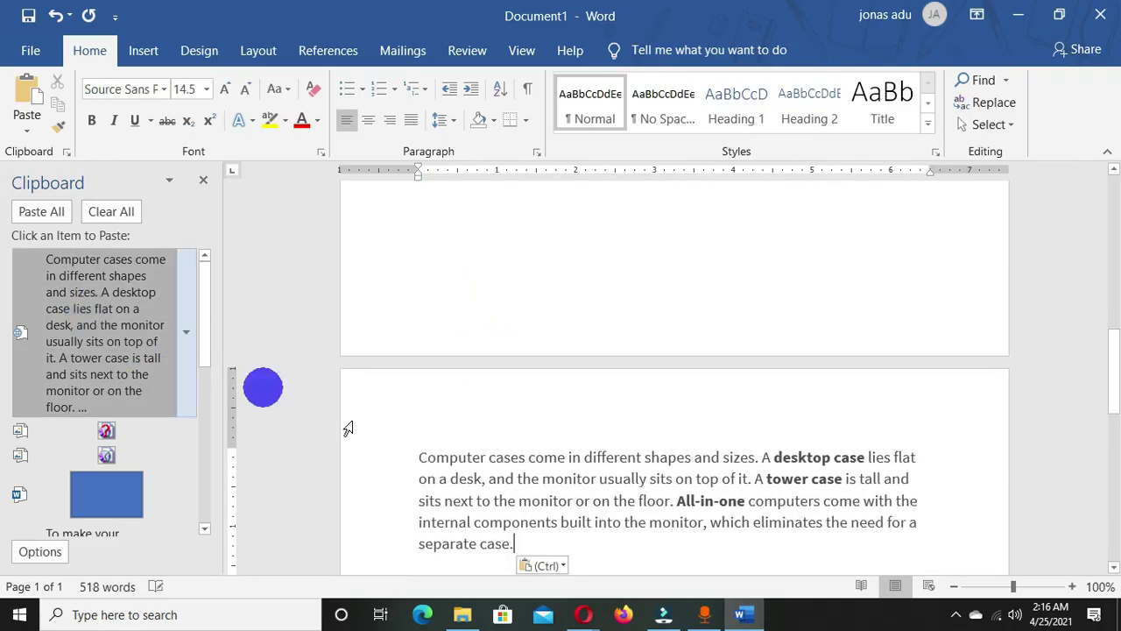
- Review the pasted "Computer cases" paragraph with the text and rectangles below it, and read the description of Format Painter
scroll(526, 473, "down", 3)
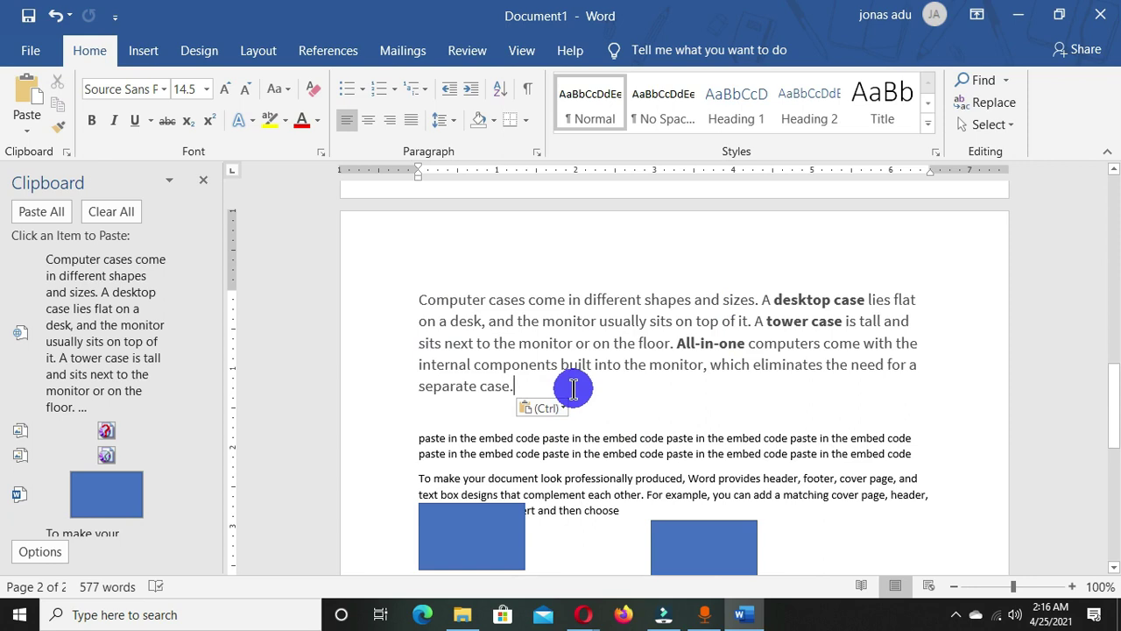
scroll(568, 400, "up", 3)
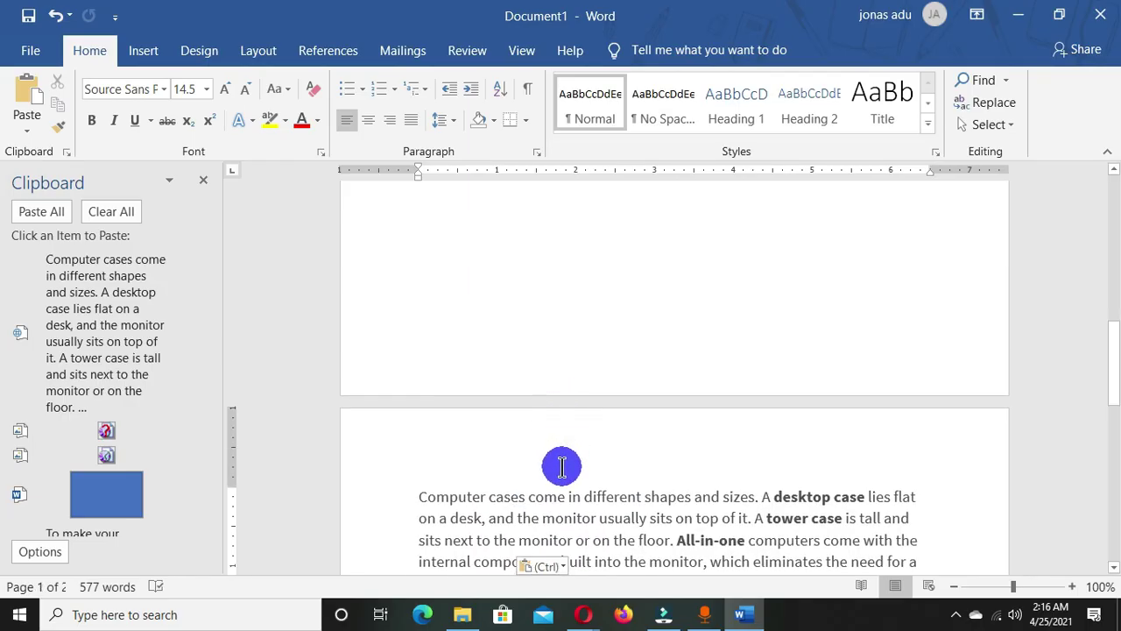
scroll(563, 464, "down", 3)
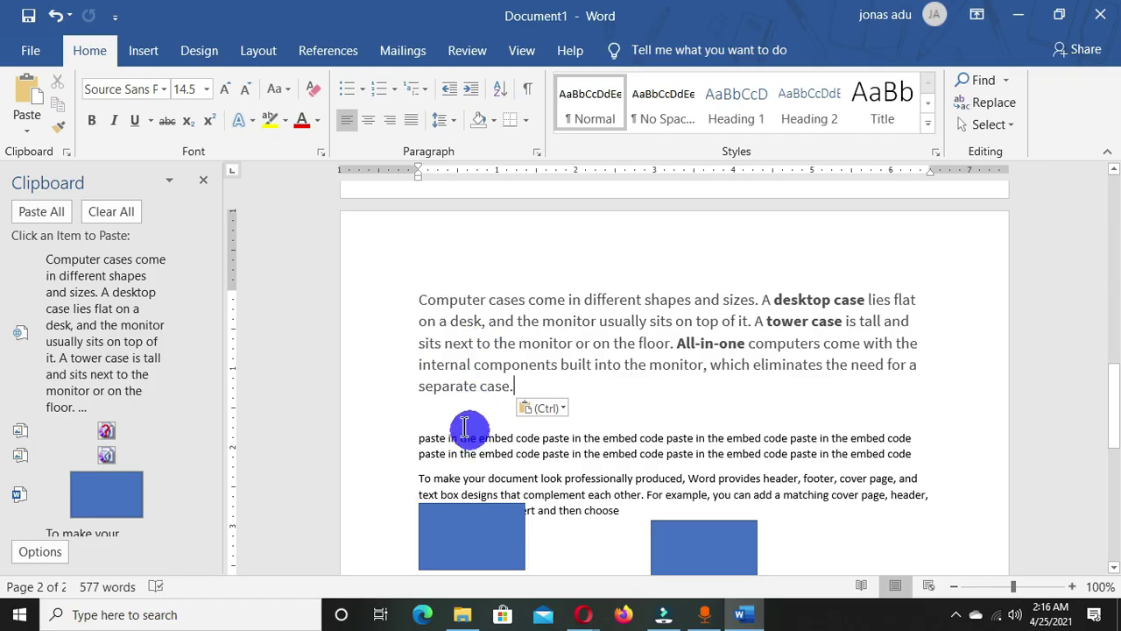
scroll(483, 418, "down", 5)
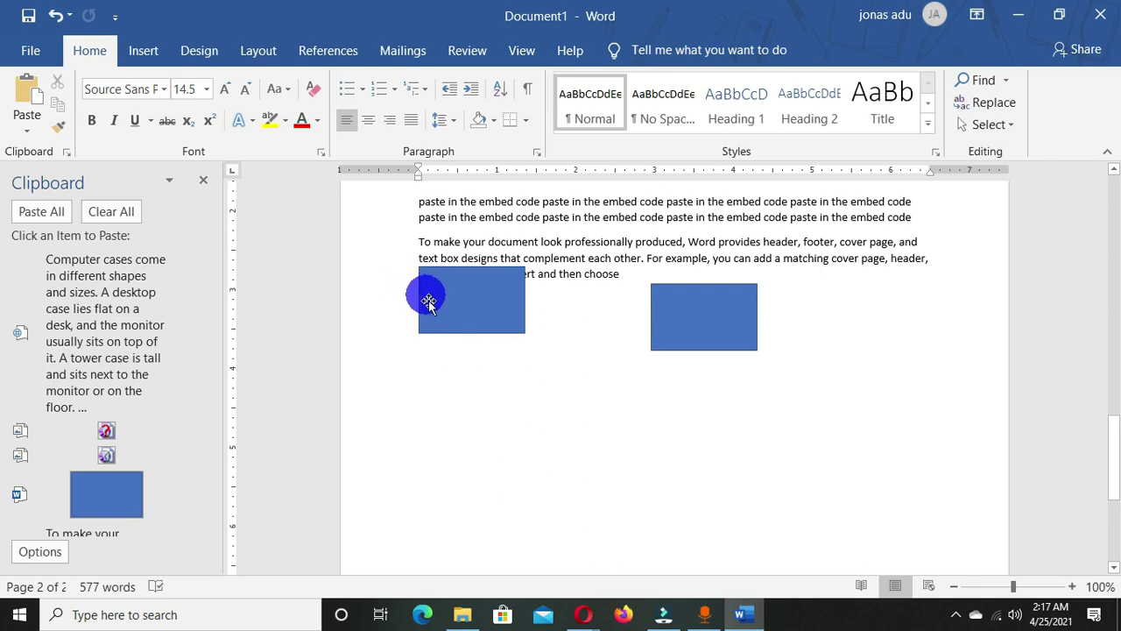
scroll(447, 333, "up", 4)
scroll(483, 381, "up", 4)
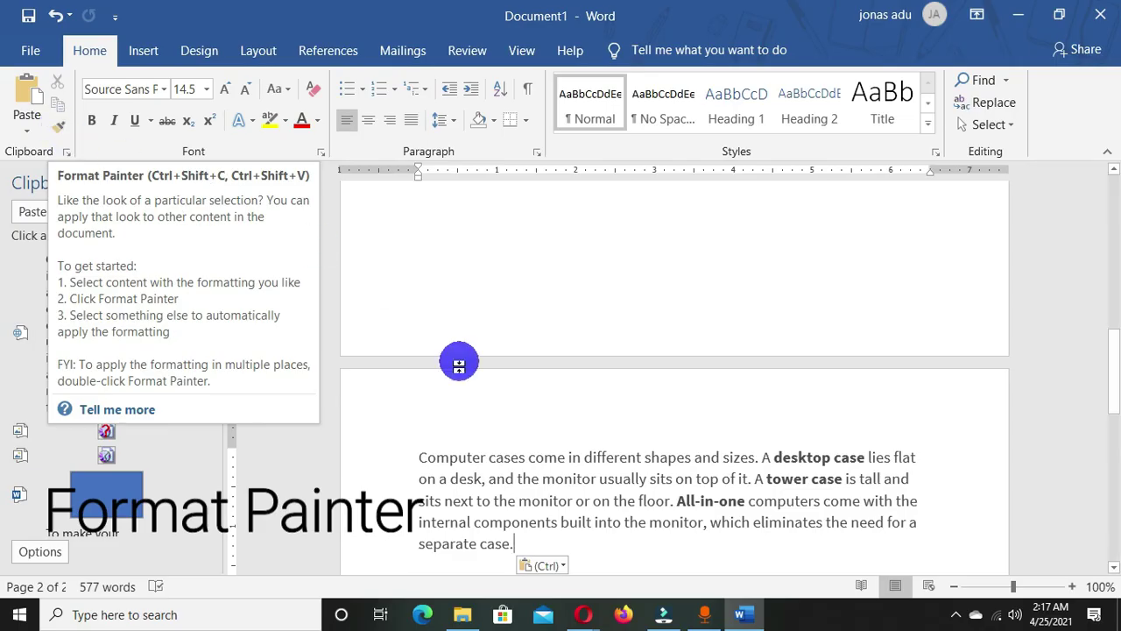
- Format the text from "Themes and styles" to "SmartArt graphics change" in Cooper Black, size 10, dark blue
scroll(458, 381, "down", 10)
scroll(468, 371, "up", 3)
scroll(483, 372, "up", 3)
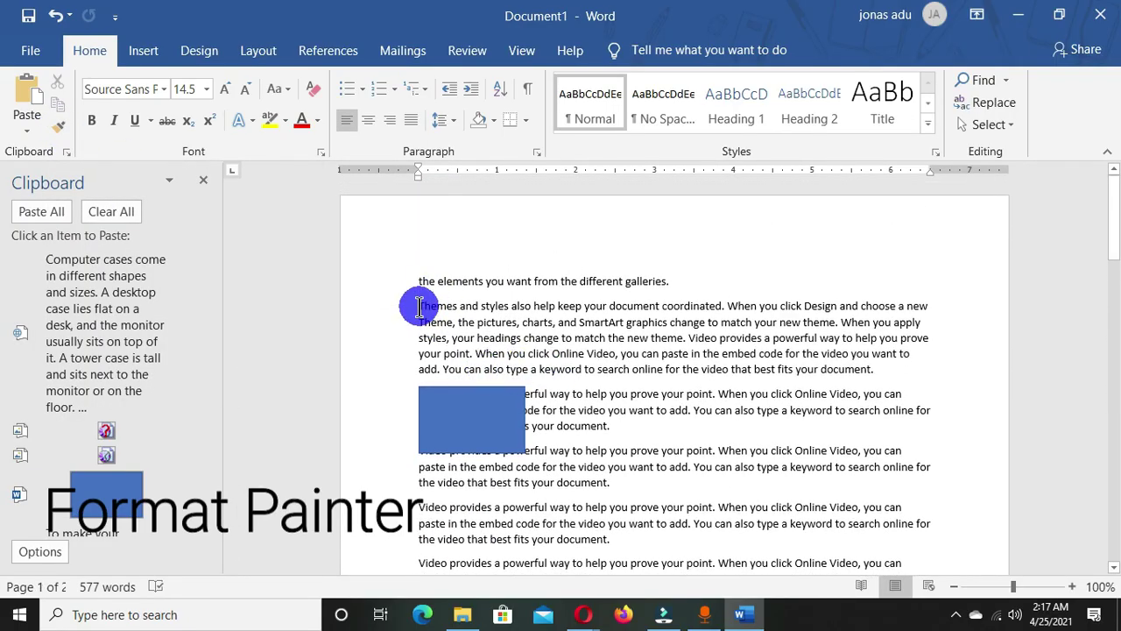
left_click_drag(435, 308, 705, 323)
left_click(163, 89)
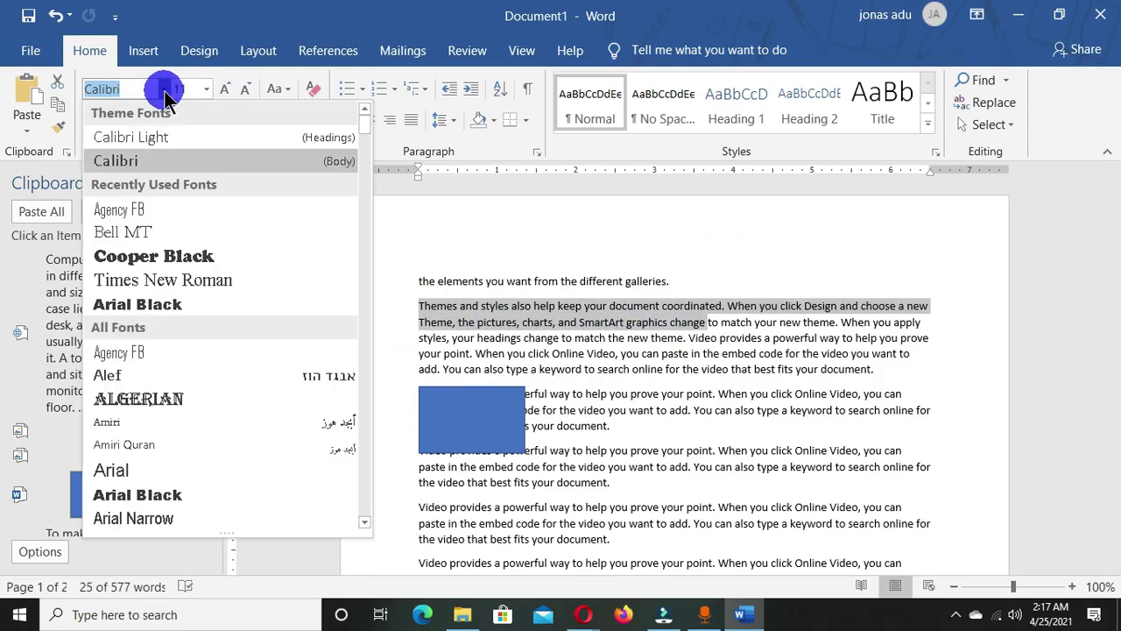
left_click(165, 259)
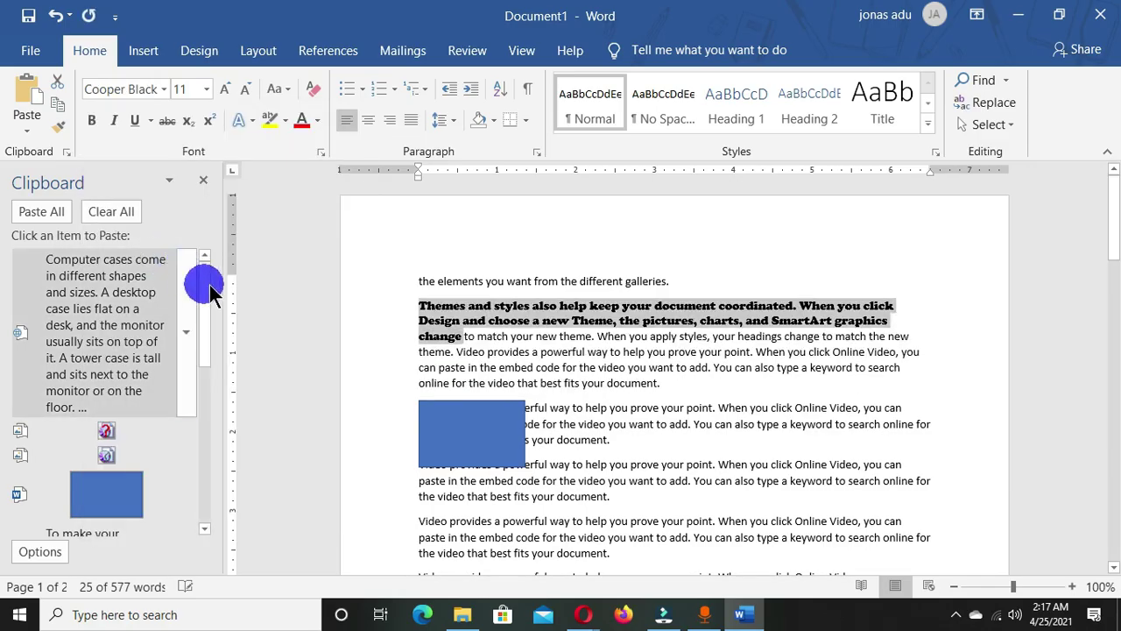
left_click(252, 93)
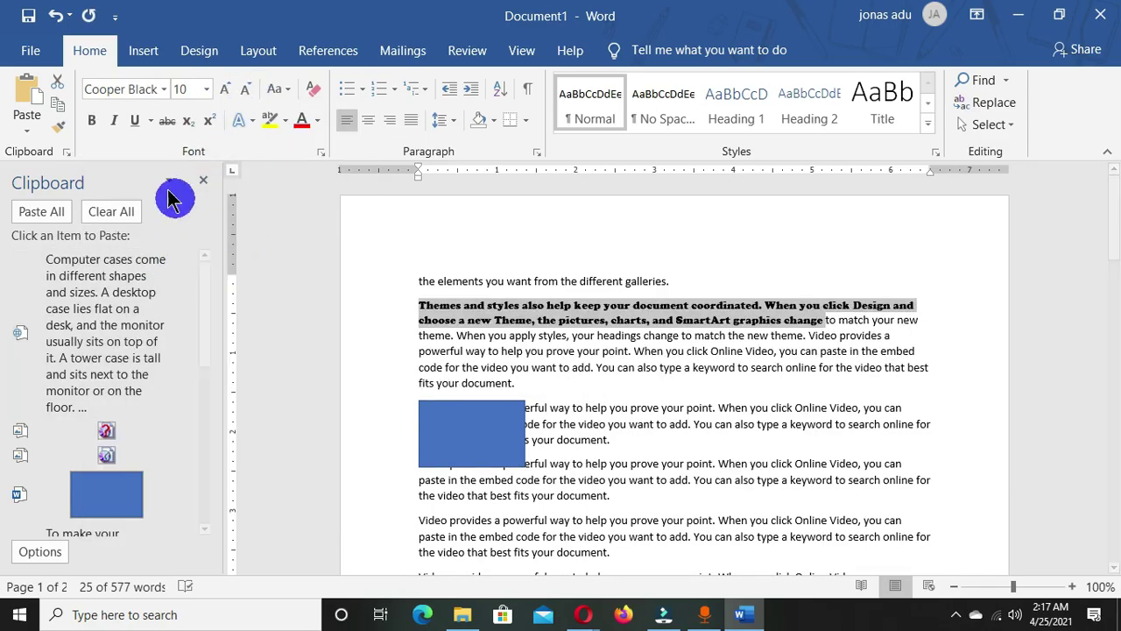
left_click(316, 122)
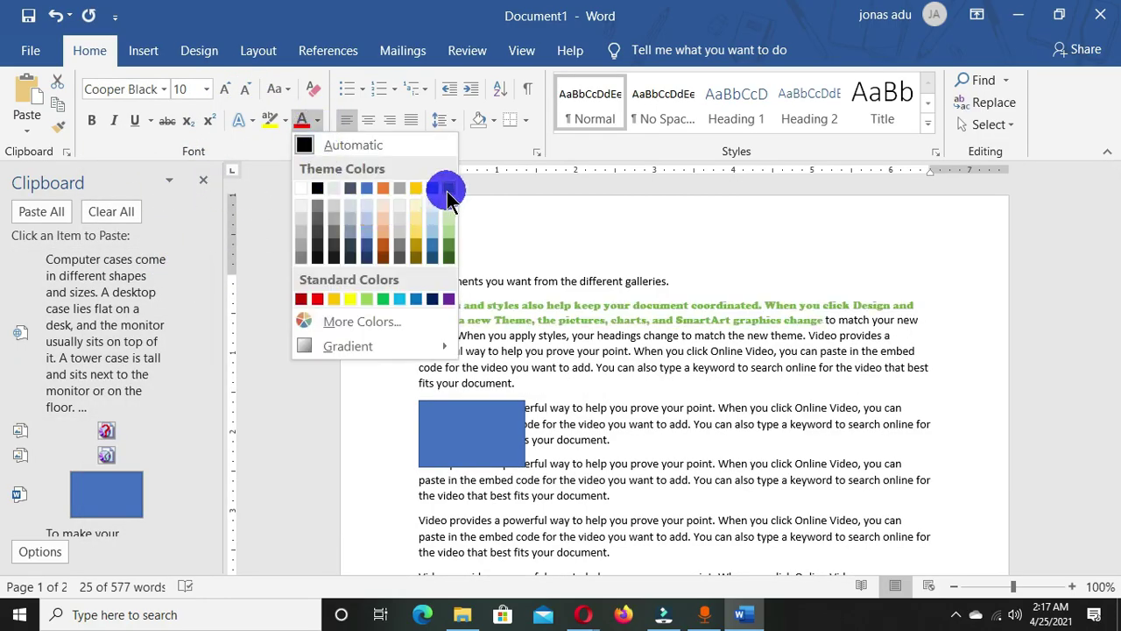
left_click(368, 253)
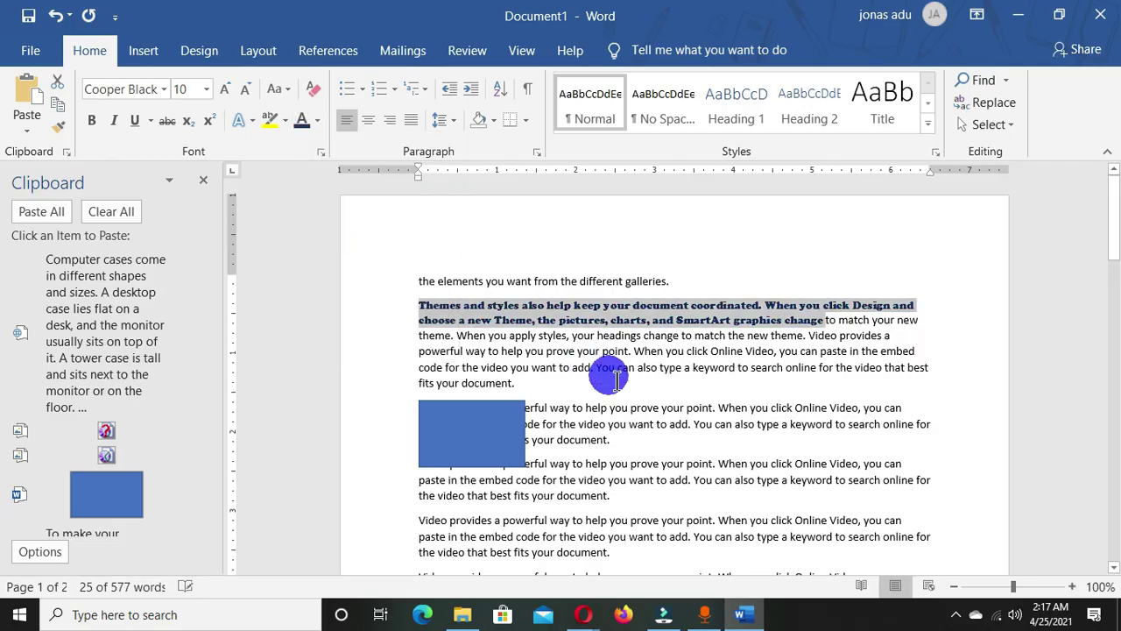
scroll(601, 370, "down", 2)
left_click(601, 344)
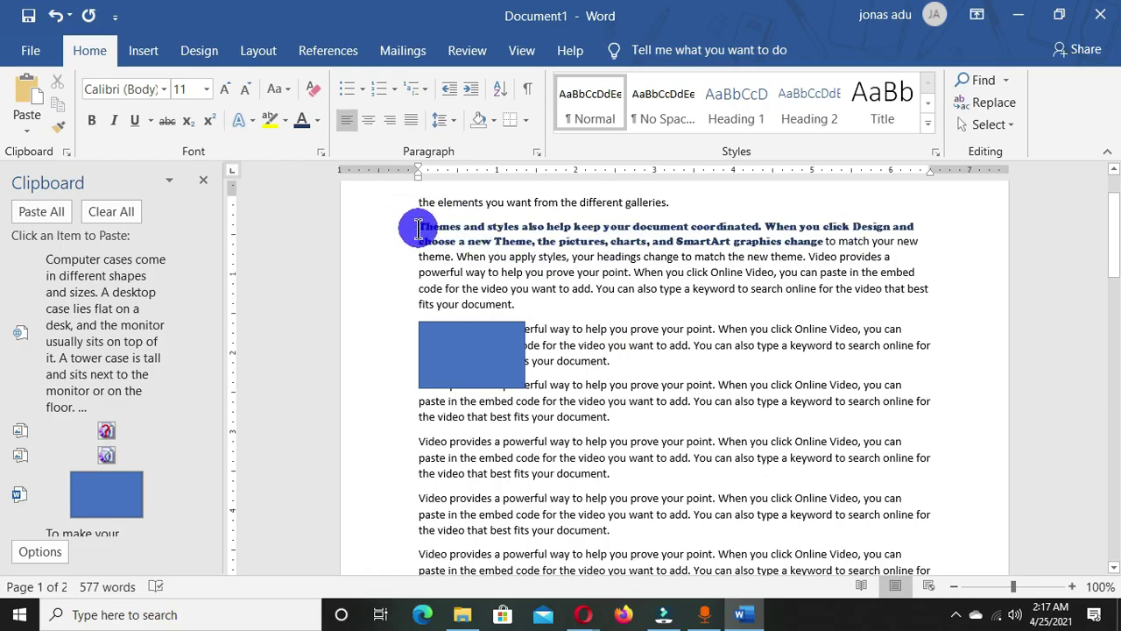
- Copy the "Themes and styles" text's formatting with Format Painter onto the third and fourth "Video provides a powerful way" paragraphs
scroll(543, 438, "down", 3)
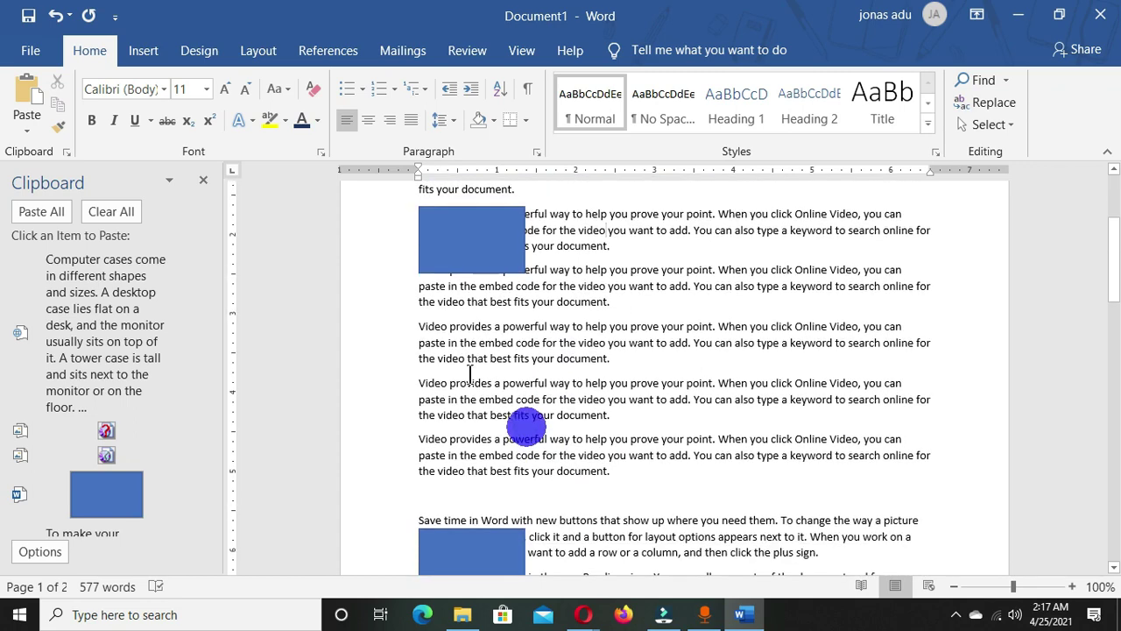
scroll(471, 354, "up", 3)
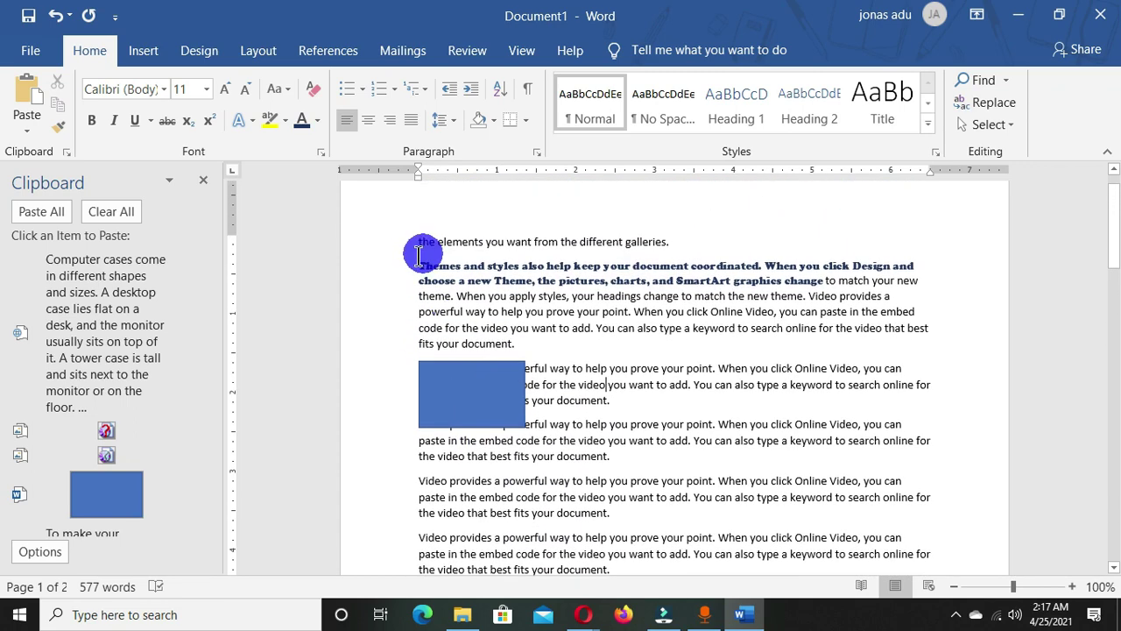
left_click_drag(414, 265, 594, 280)
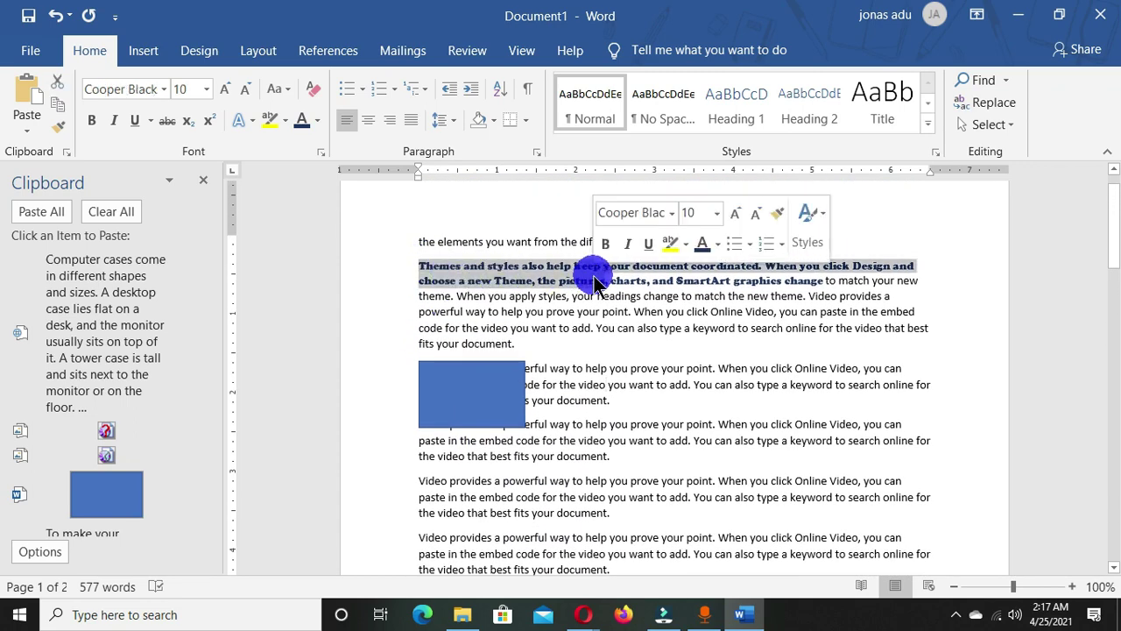
left_click(61, 132)
scroll(500, 413, "down", 3)
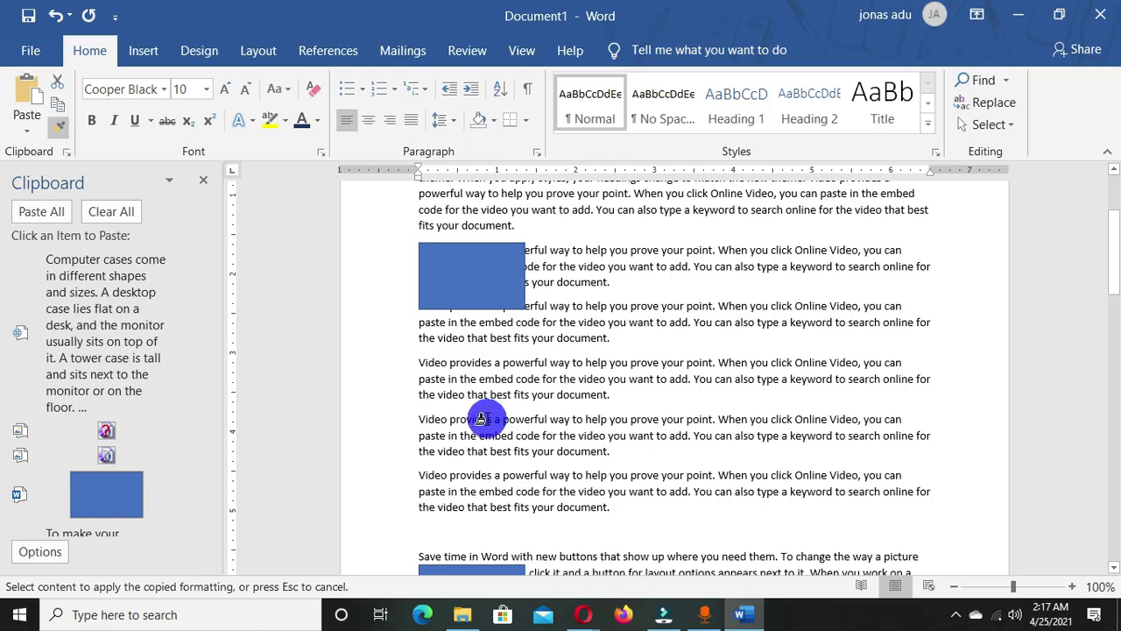
mouse_move(409, 358)
left_mouse_down()
mouse_move(590, 446)
mouse_move(637, 449)
left_mouse_up()
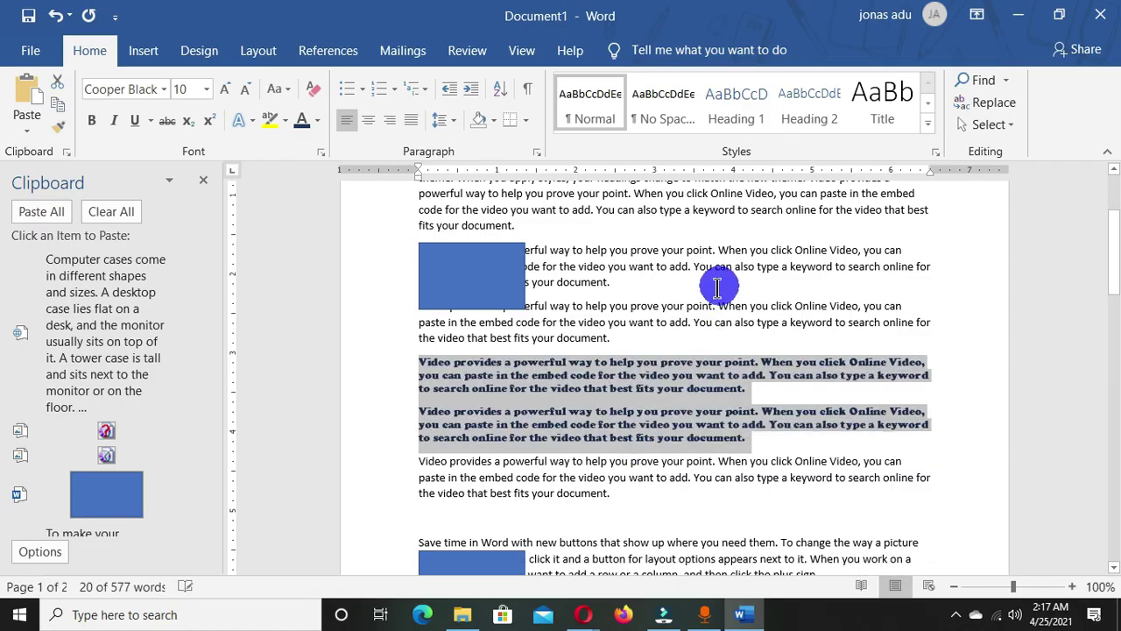
- Compare the two repainted paragraphs with the "Themes and styles" source text, checking their font and size
scroll(692, 338, "up", 4)
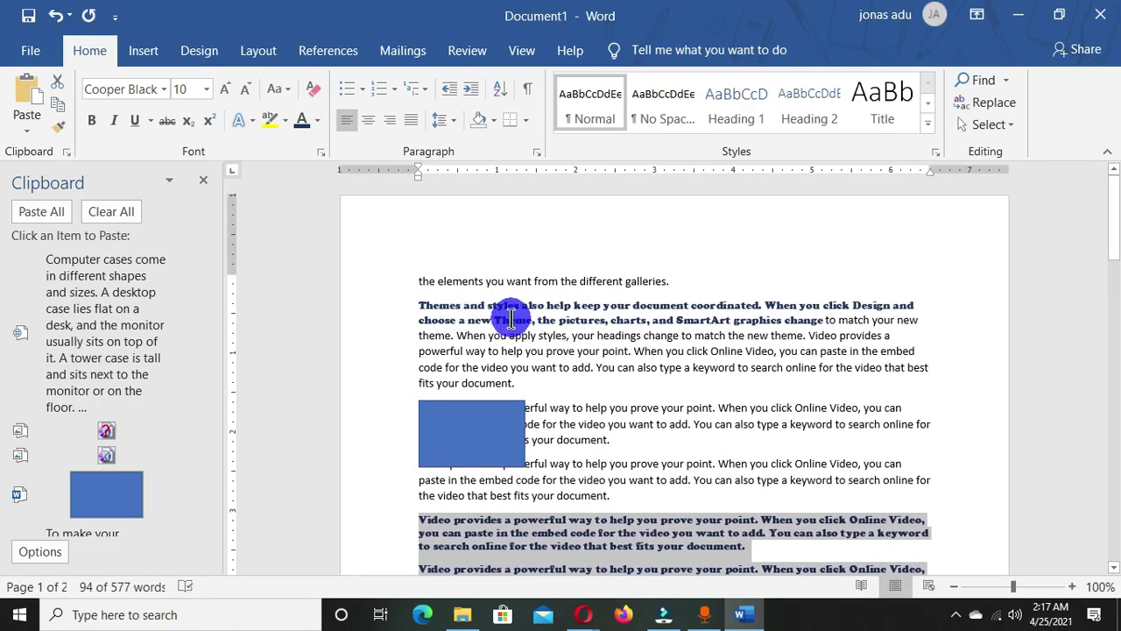
scroll(510, 318, "down", 4)
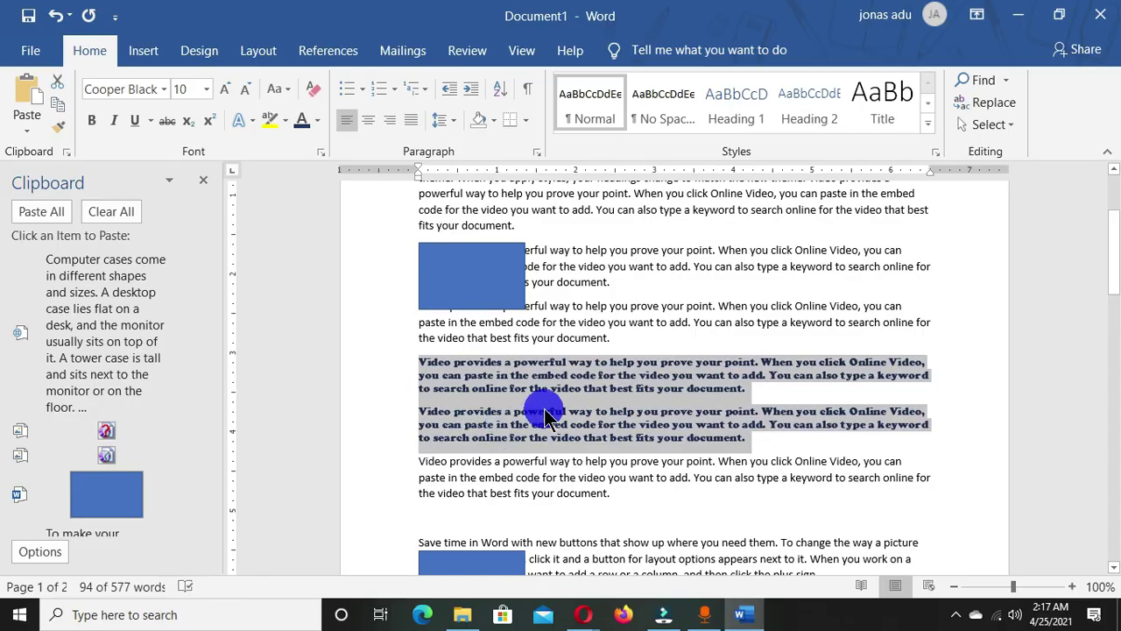
scroll(501, 408, "up", 3)
scroll(513, 426, "down", 2)
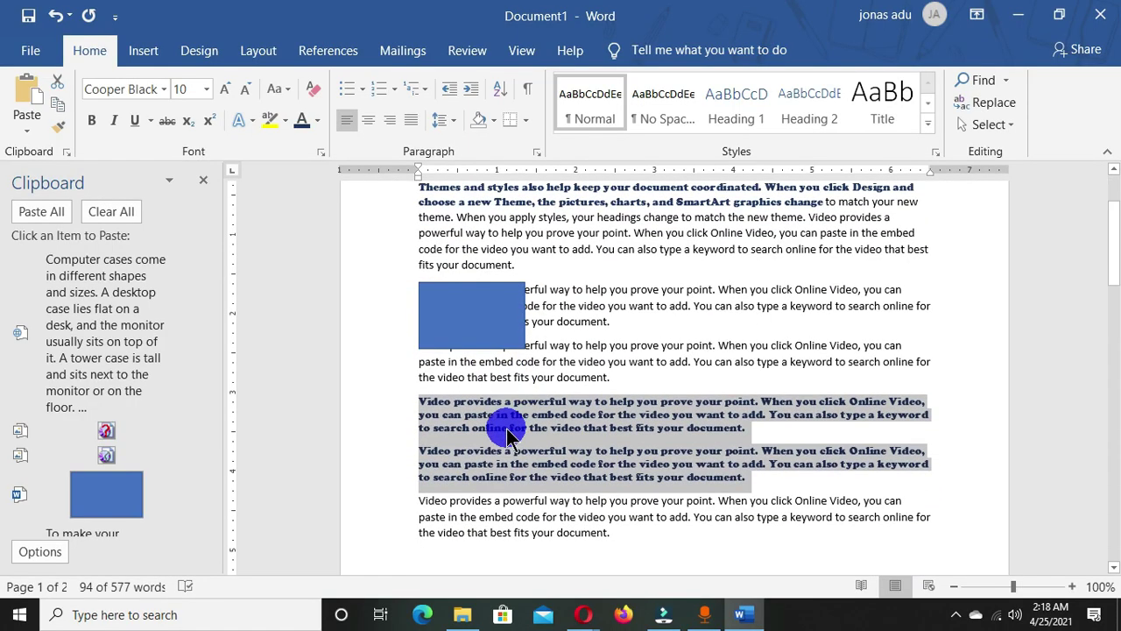
left_click(417, 405)
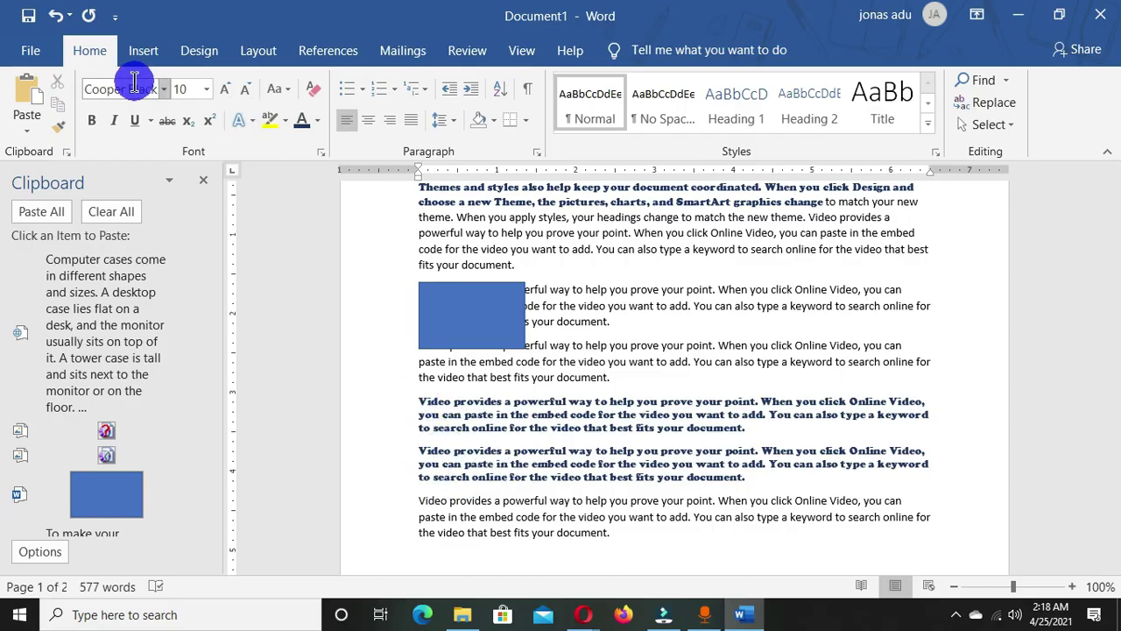
left_click(176, 91)
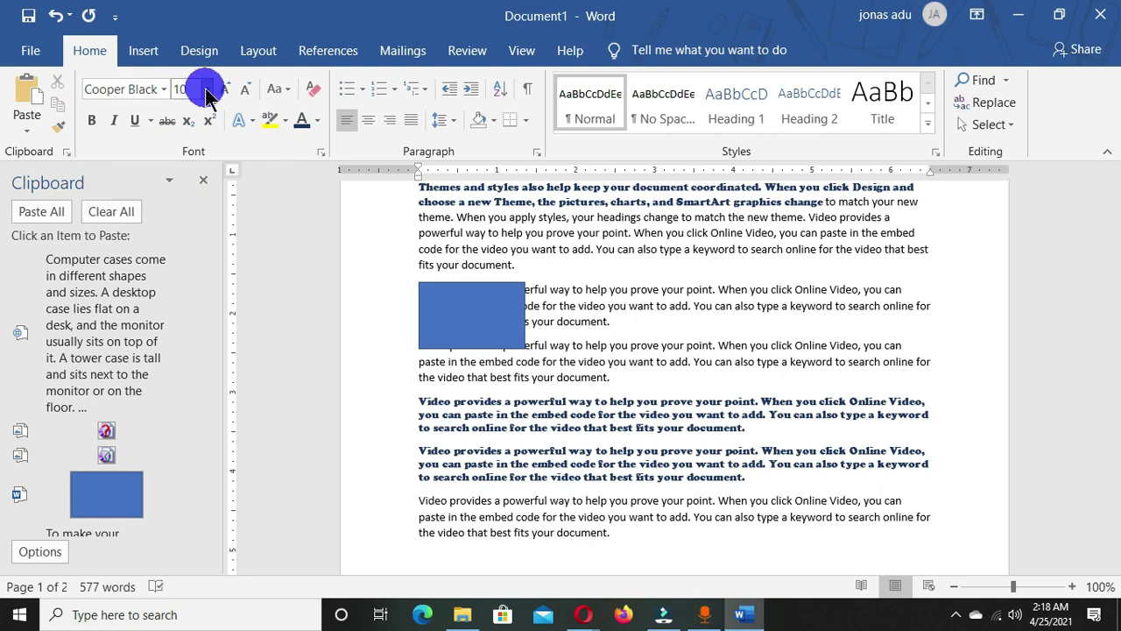
scroll(525, 400, "up", 3)
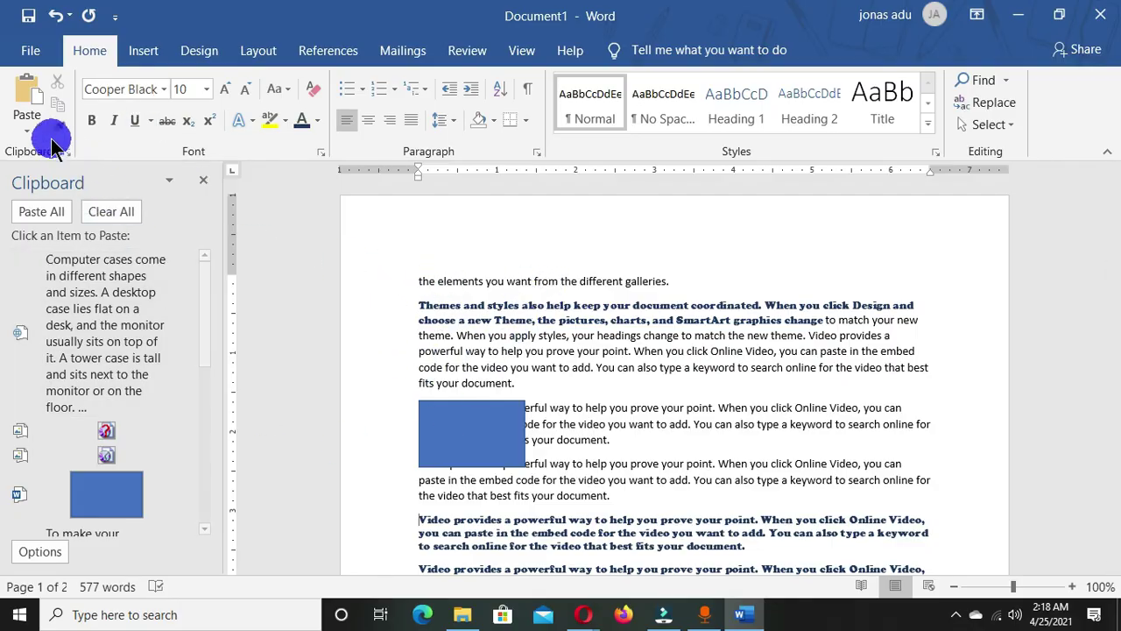
scroll(517, 530, "down", 4)
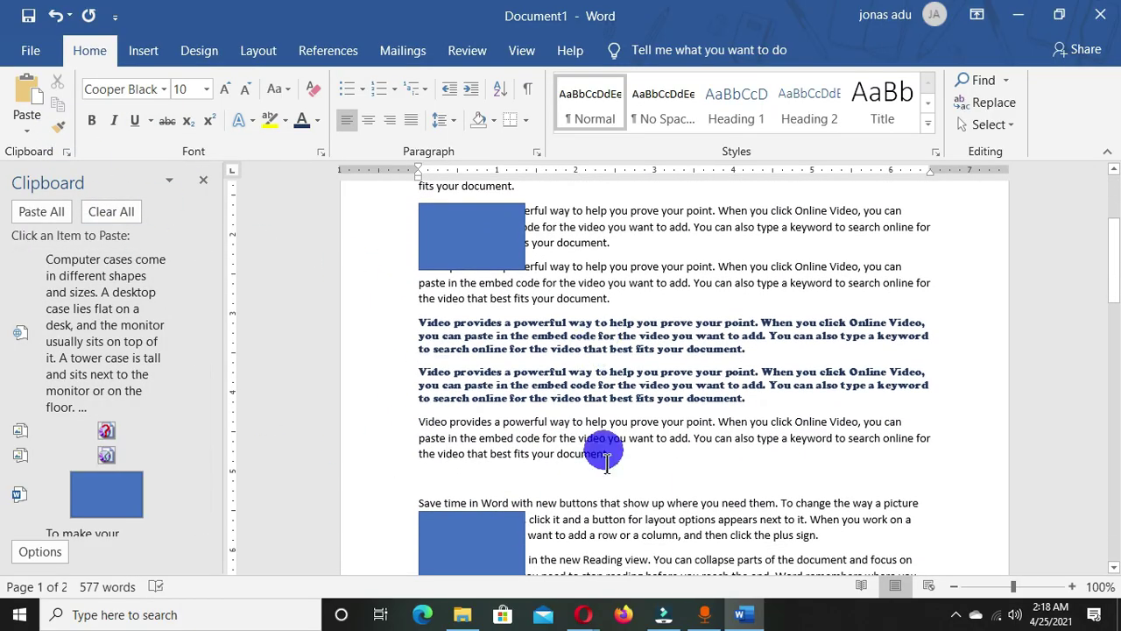
scroll(601, 451, "down", 4)
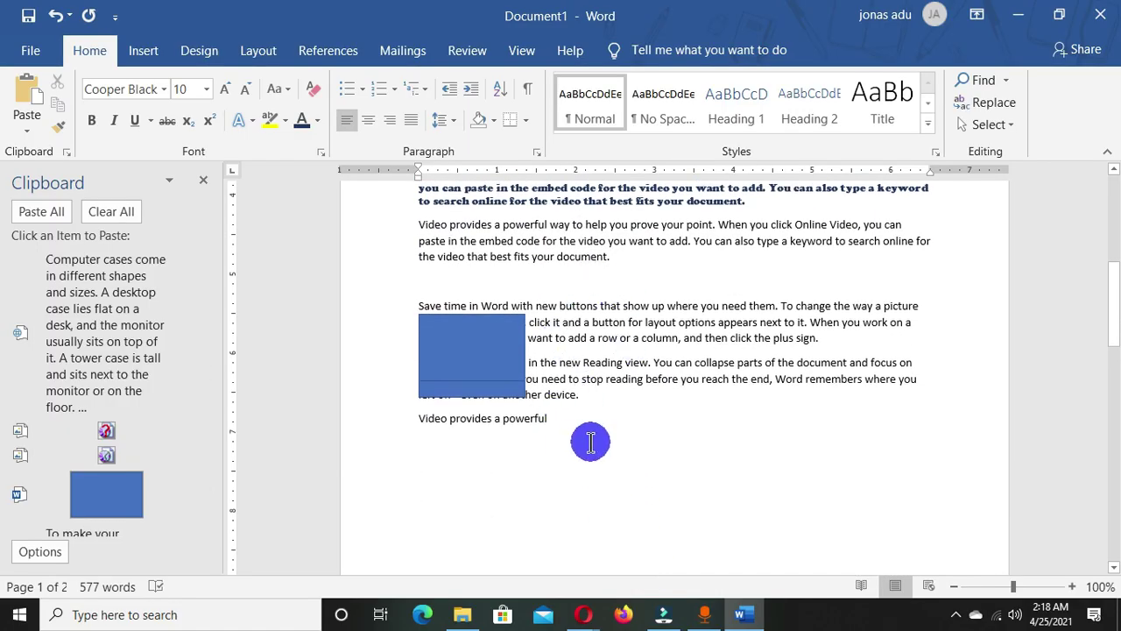
scroll(591, 442, "up", 4)
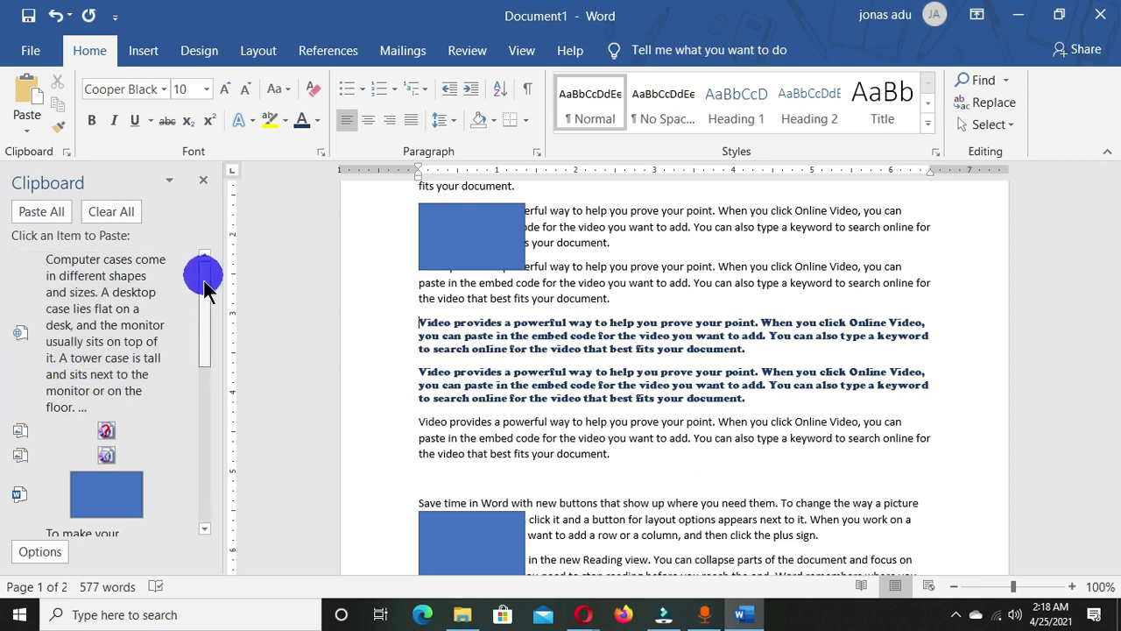
- Paste all collected Clipboard items on a new line two lines below "Video provides a powerful", and clear the Clipboard
left_click_drag(207, 290, 211, 454)
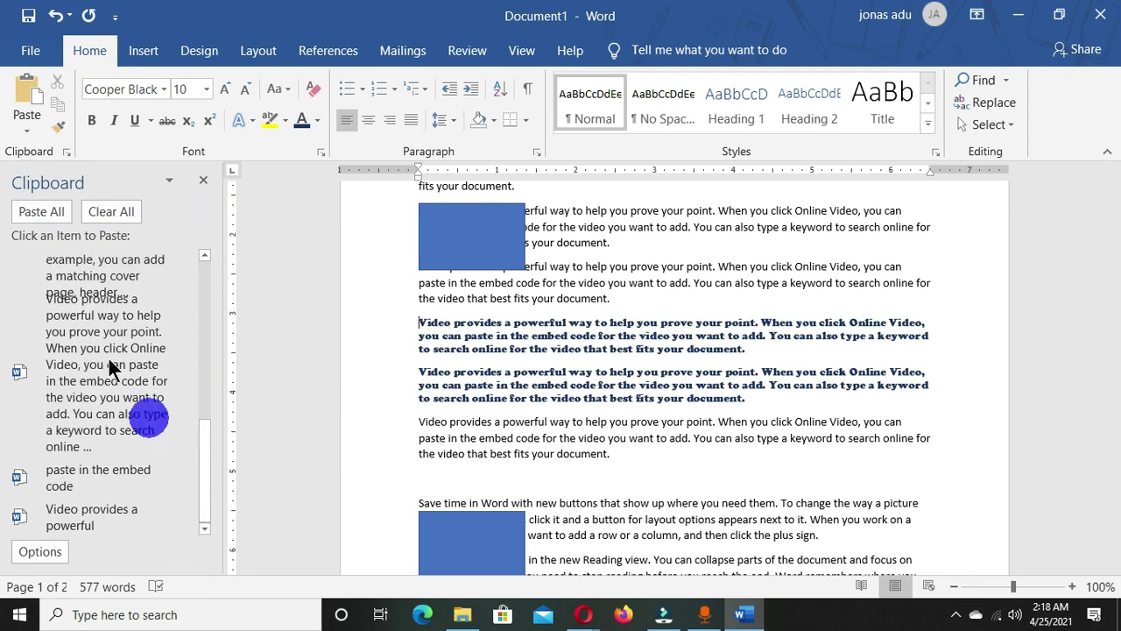
left_click(44, 216)
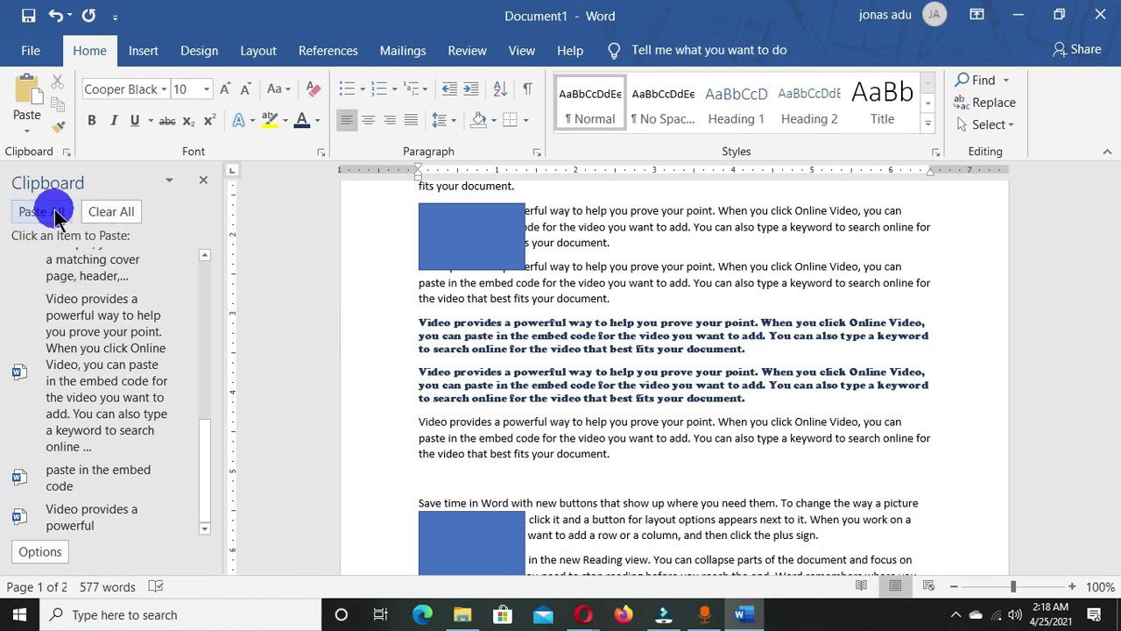
scroll(570, 438, "down", 5)
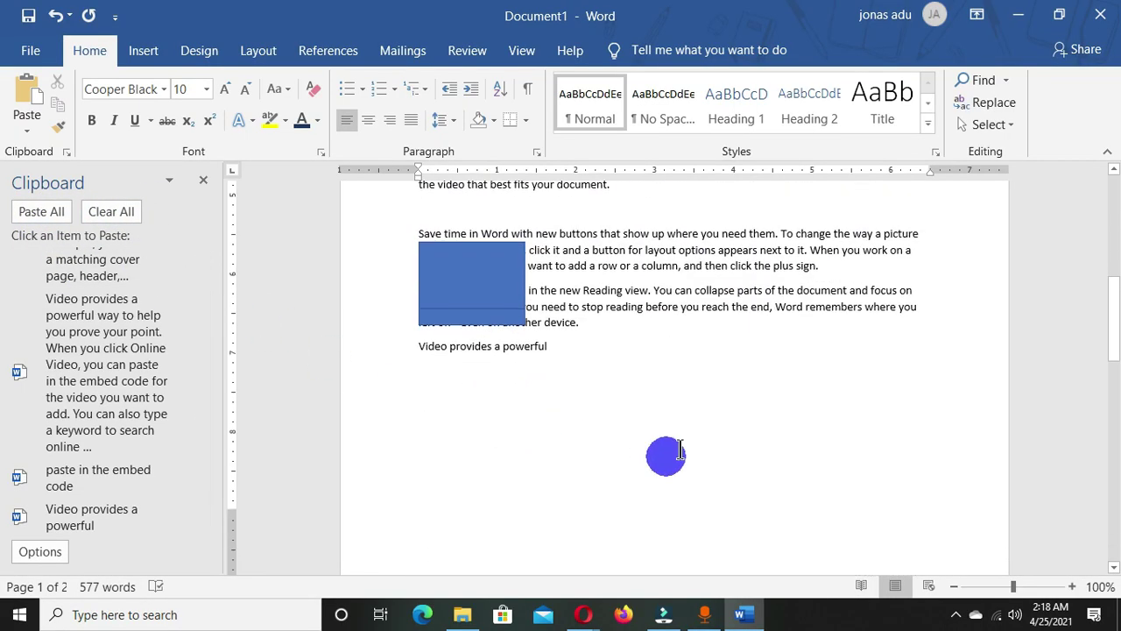
left_click(567, 342)
key("Return")
key("Return")
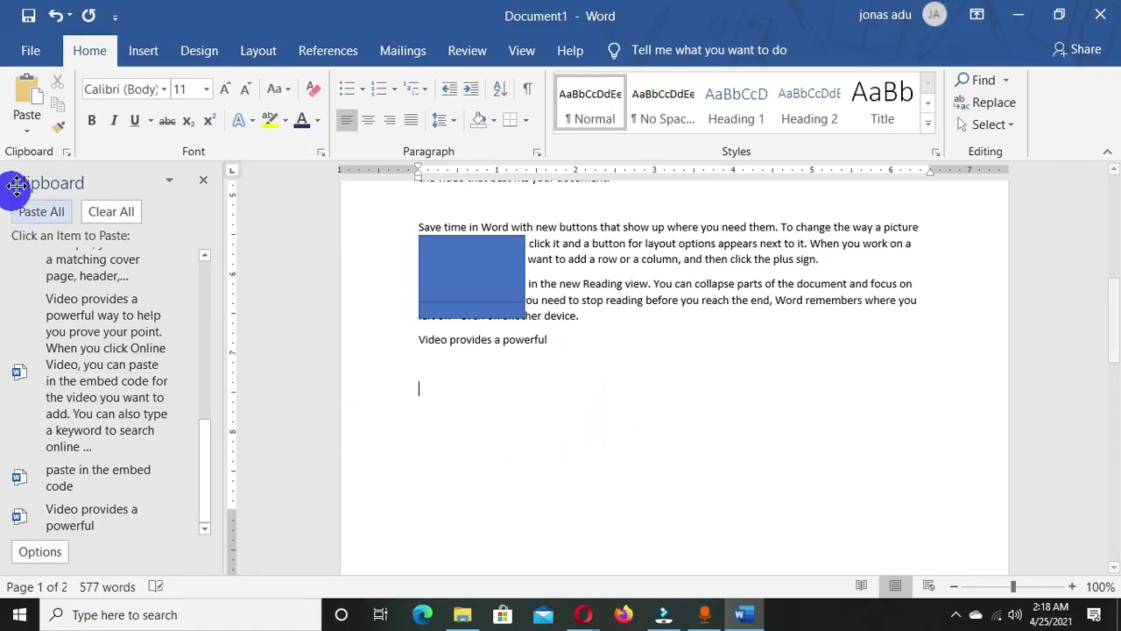
left_click(41, 211)
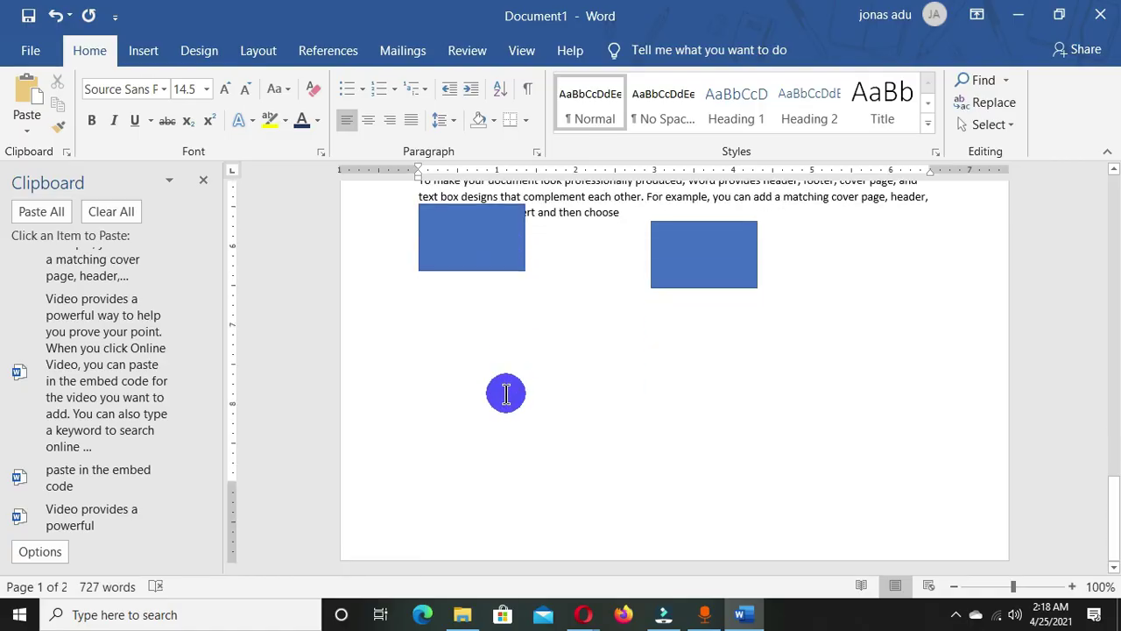
left_click(118, 219)
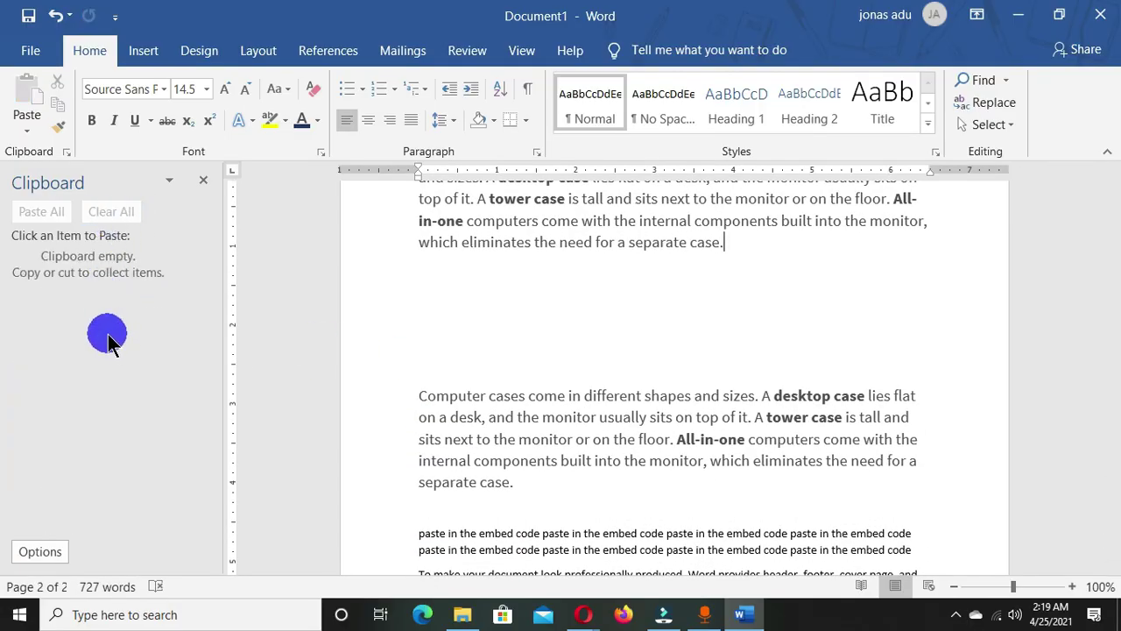